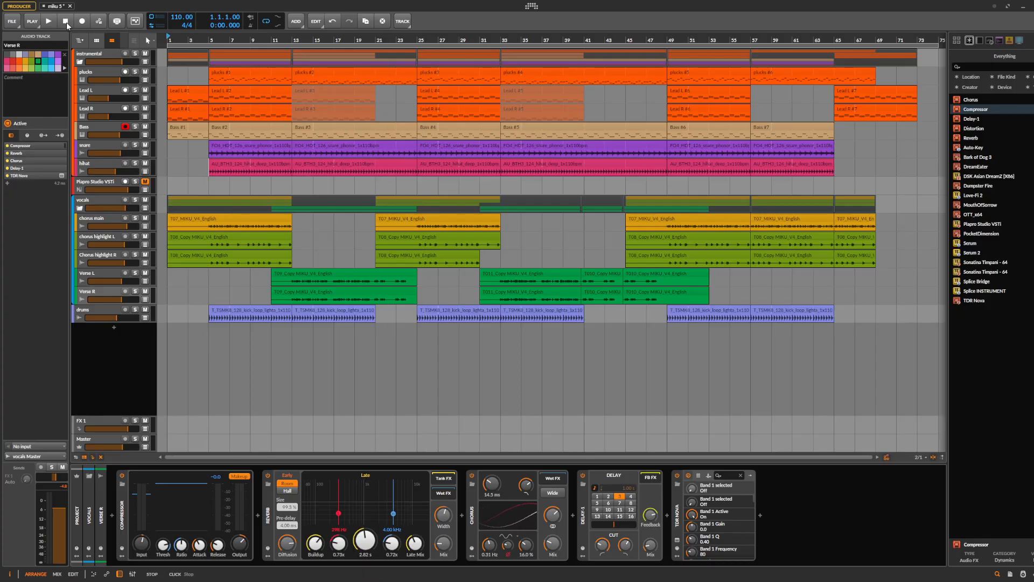
# - Play the full arrangement from the start, and audition the Lead L and Lead R tracks together in solo
pyautogui.click(53, 21)
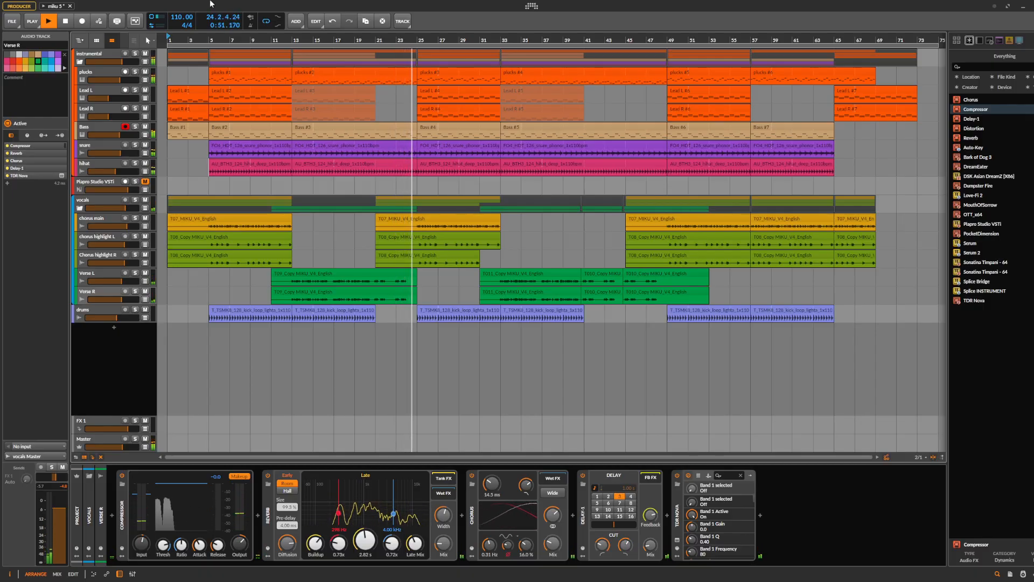
pyautogui.click(64, 20)
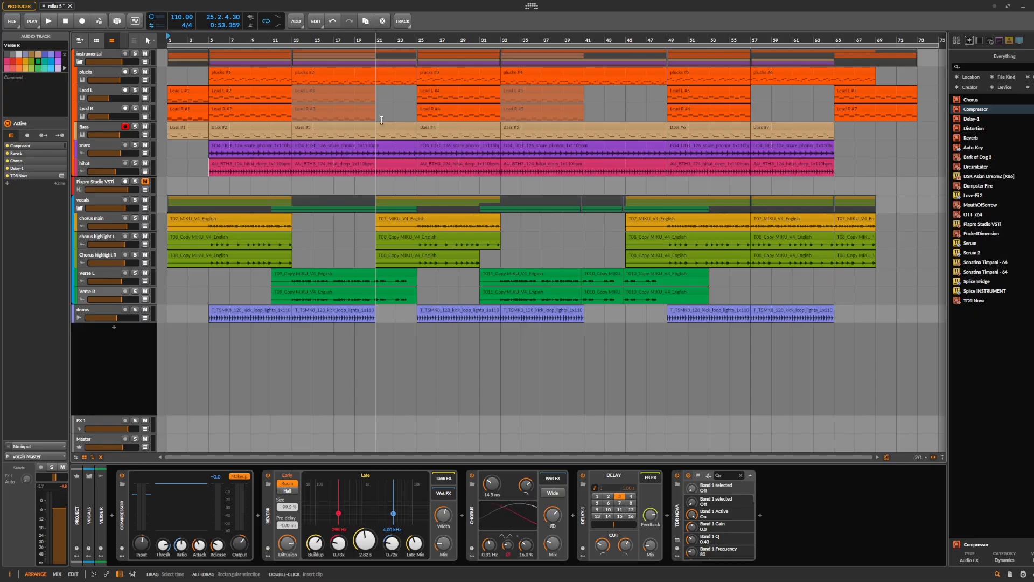
pyautogui.click(135, 90)
pyautogui.click(136, 108)
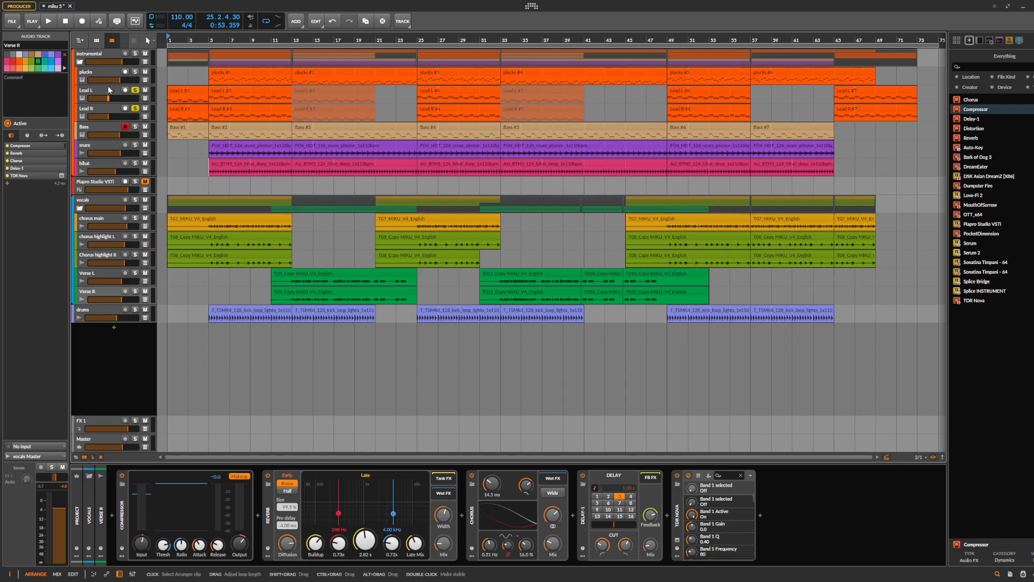
pyautogui.click(47, 22)
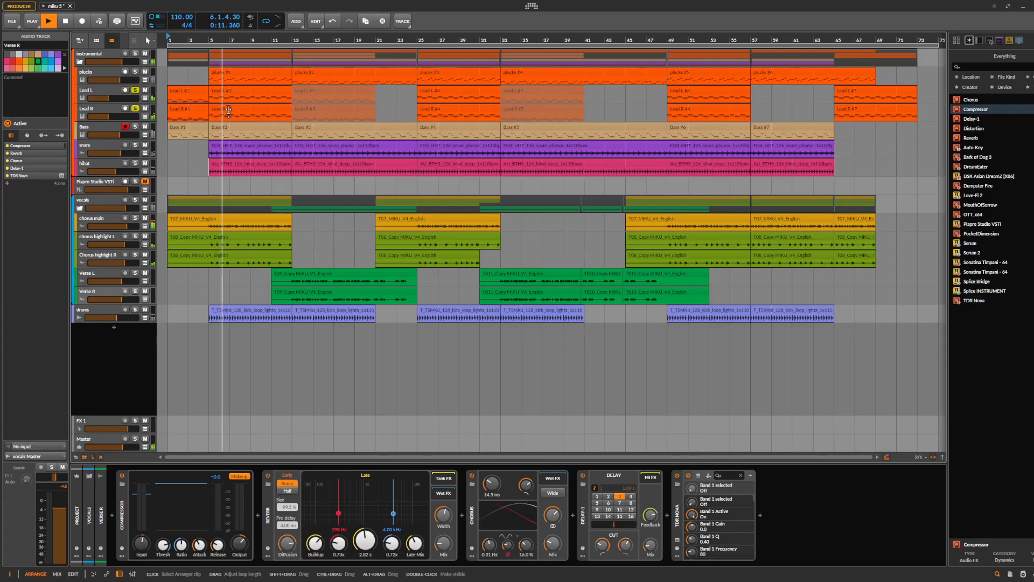
pyautogui.click(66, 23)
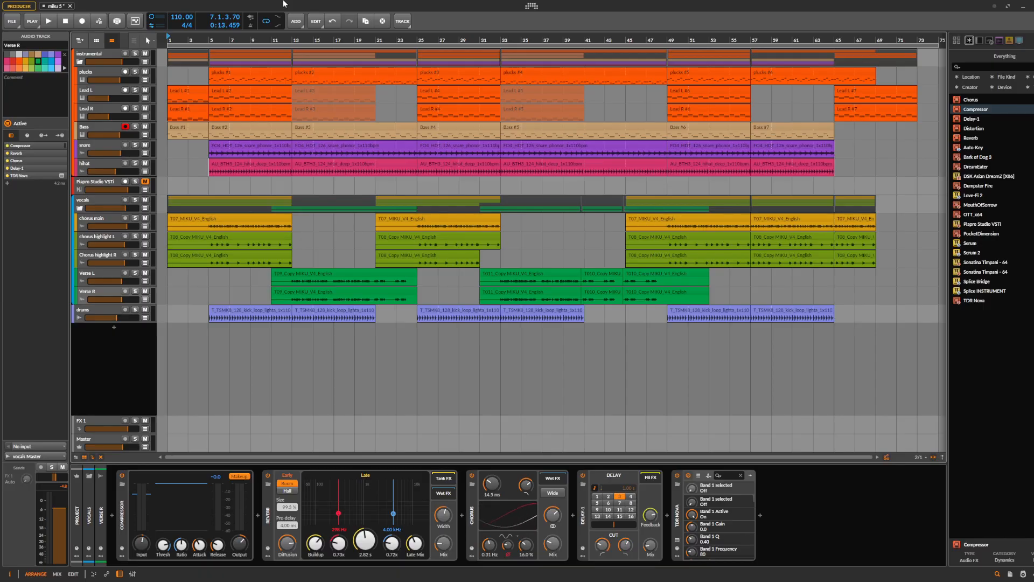
# - Examine the notes of the Bass #1 clip, and audition the Bass track in solo from the start of the song
pyautogui.doubleClick(176, 129)
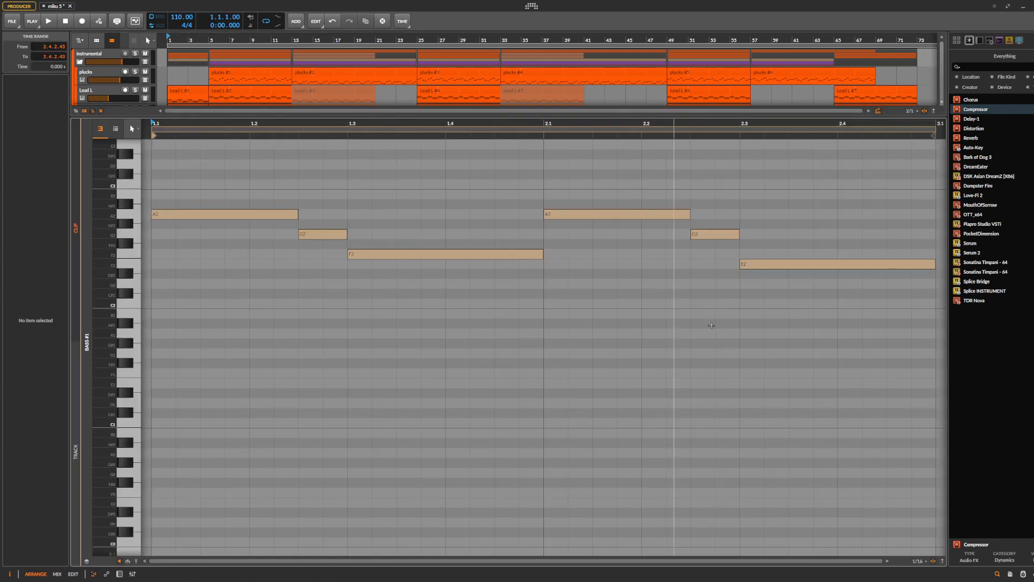
pyautogui.scroll(-3, 143, 88)
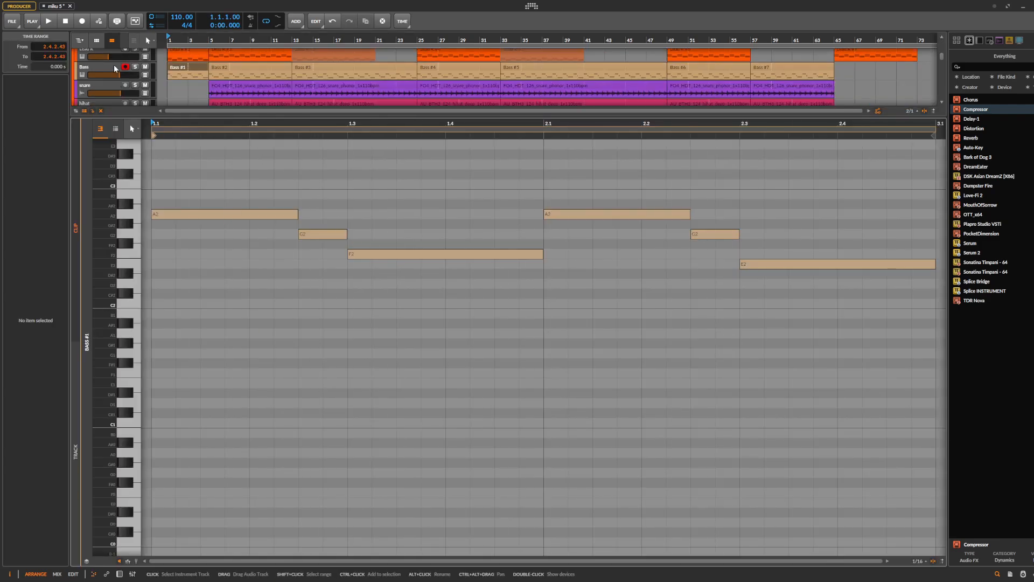
pyautogui.doubleClick(114, 64)
pyautogui.click(135, 126)
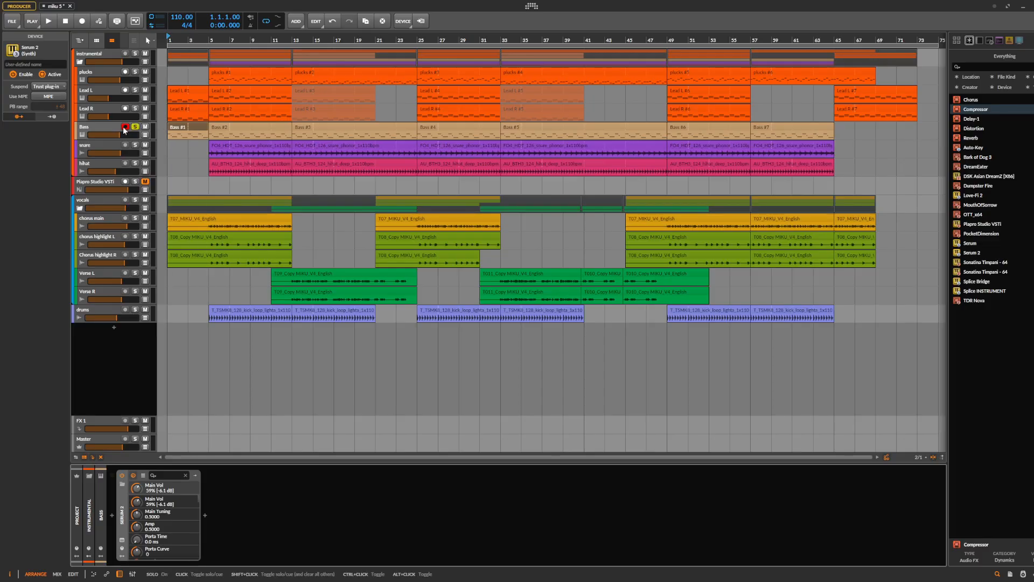
pyautogui.click(46, 24)
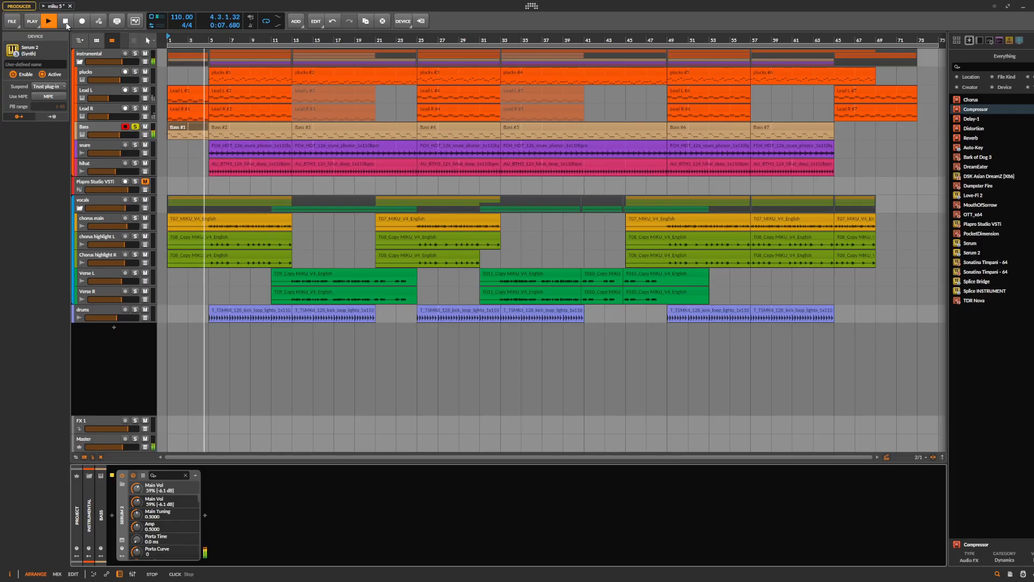
pyautogui.click(65, 21)
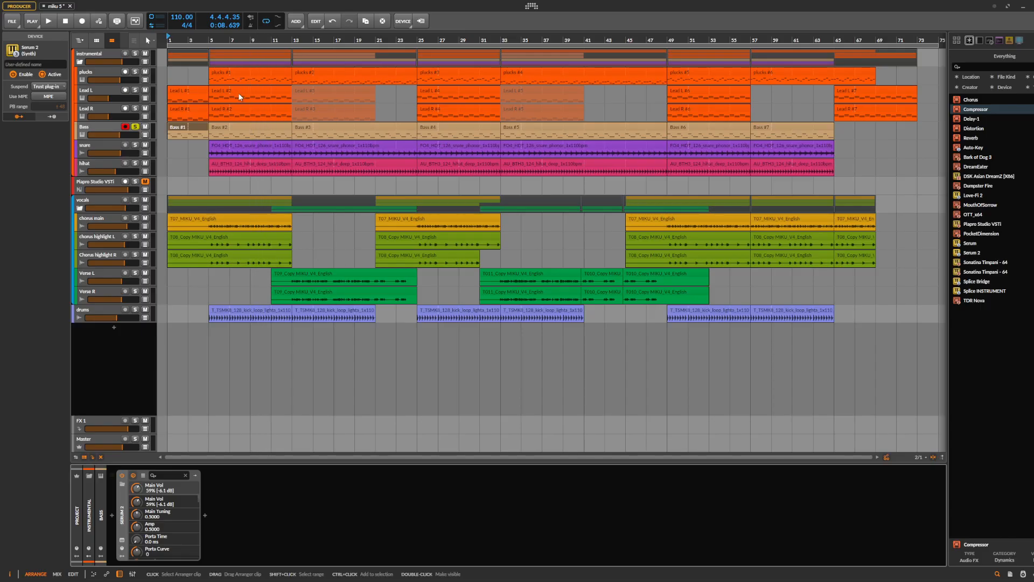
# - Solo the plucks track and play it from bar 5
pyautogui.click(135, 72)
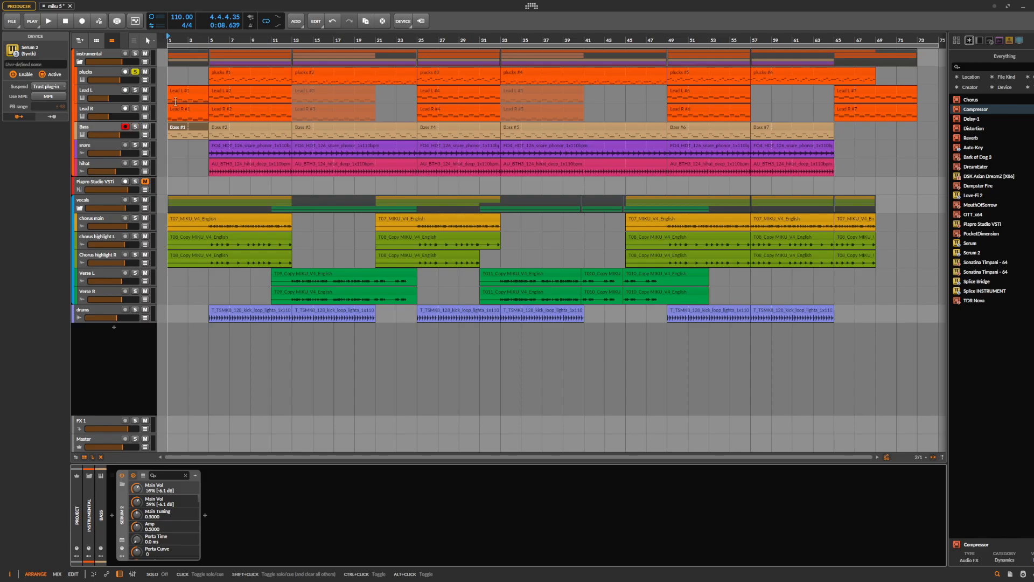
pyautogui.click(205, 76)
pyautogui.press('space')
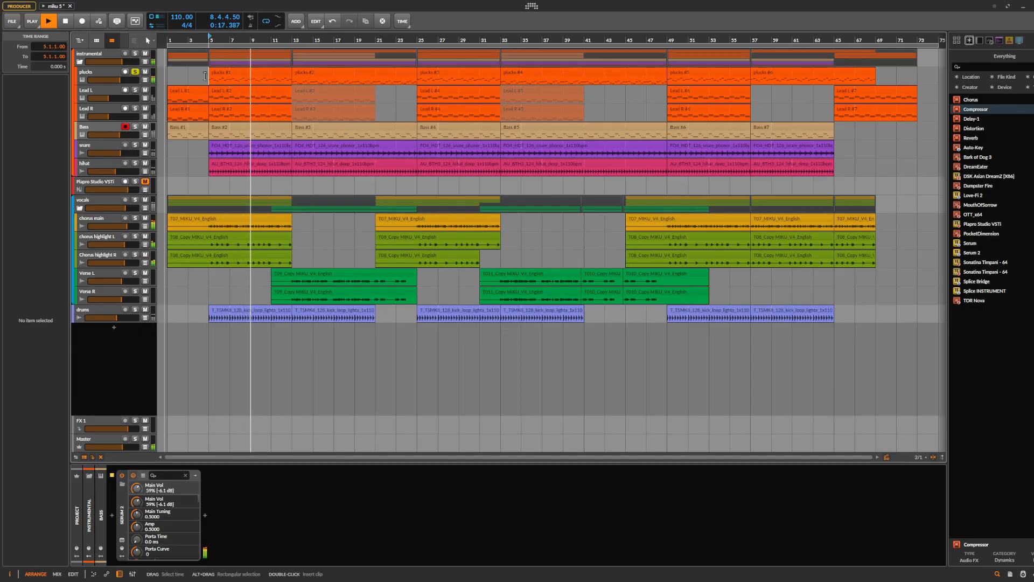
pyautogui.press('space')
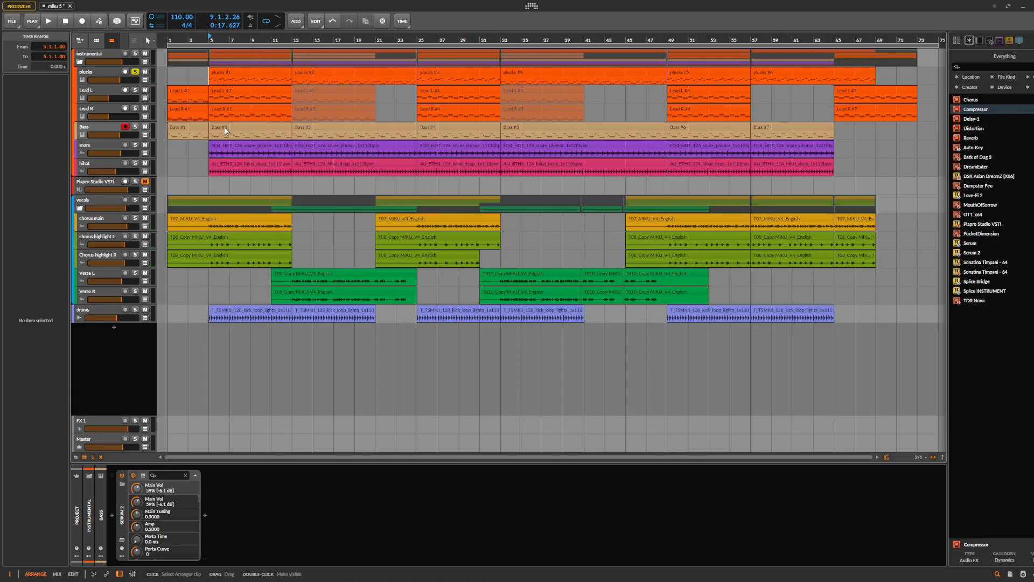
# - Examine the notes of the Lead L #2 and Bass #2 clips, and show the Lead L track's devices
pyautogui.doubleClick(238, 92)
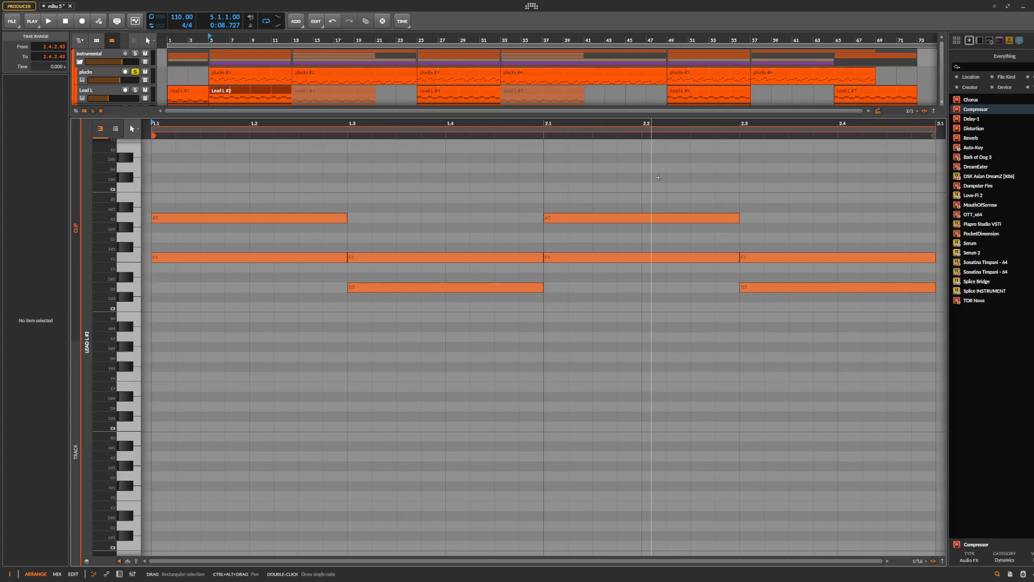
pyautogui.scroll(-2, 253, 80)
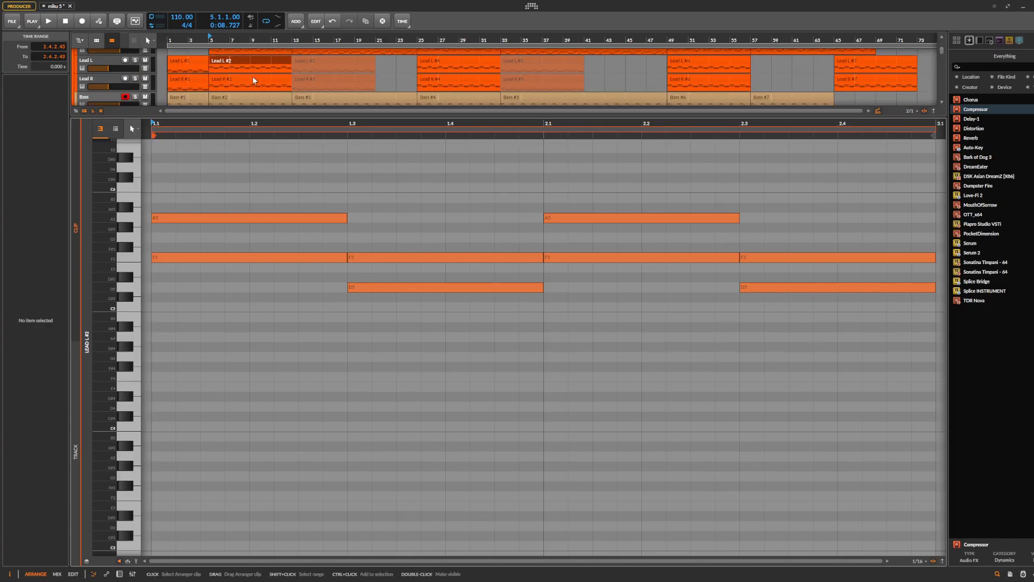
pyautogui.click(237, 97)
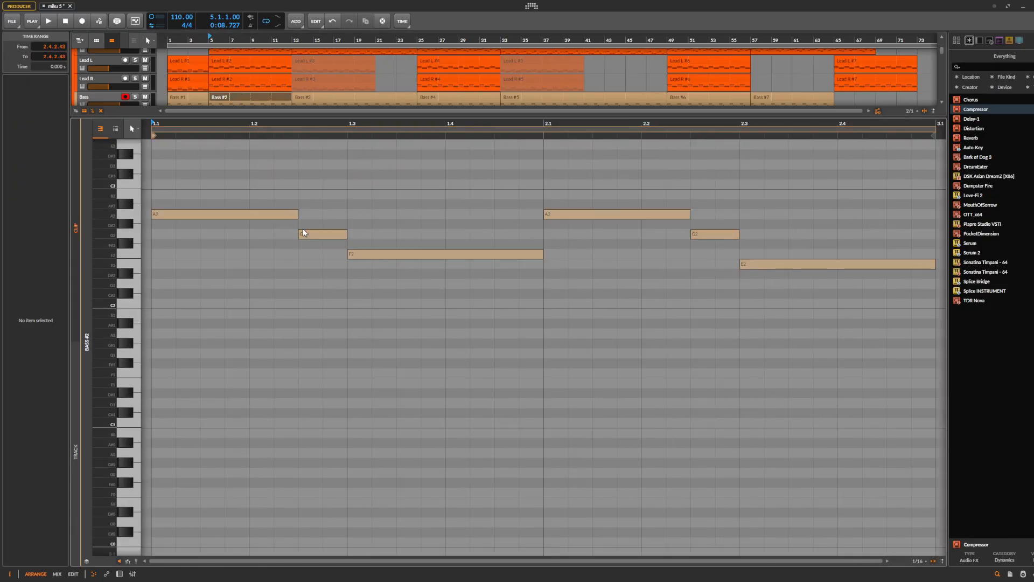
pyautogui.press('space')
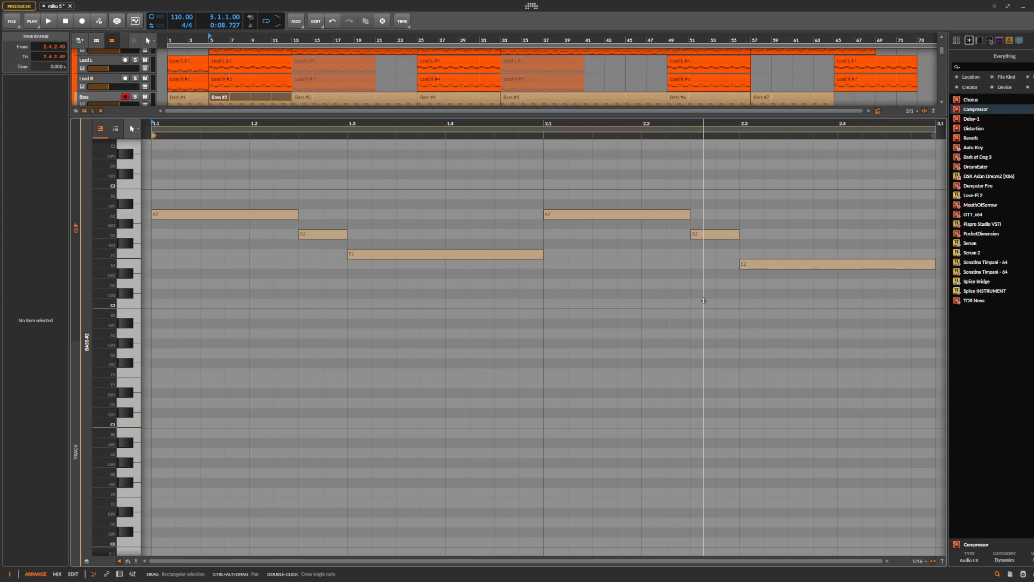
pyautogui.doubleClick(109, 58)
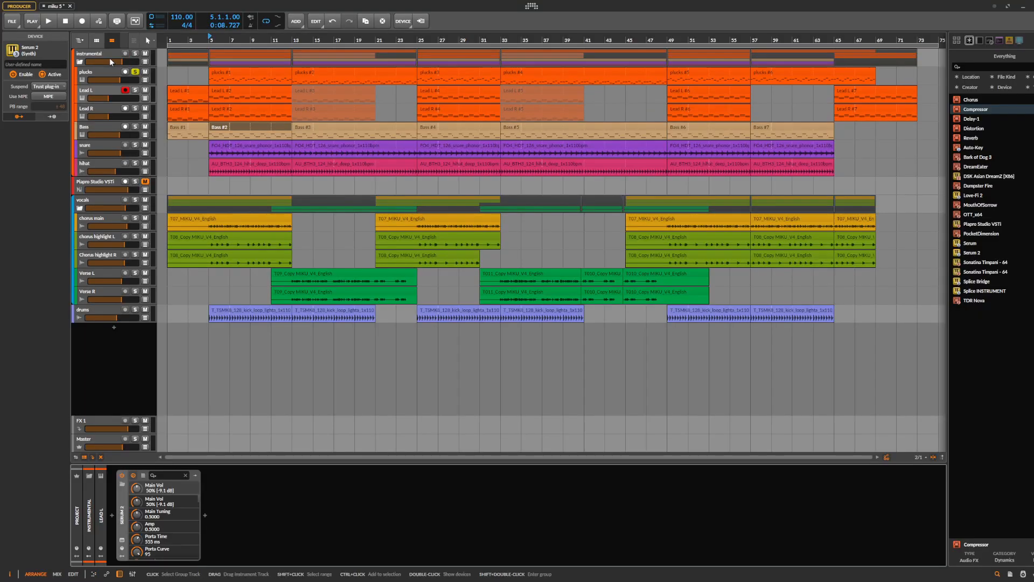
# - Show the plucks track's devices and examine the notes of the plucks #1 clip
pyautogui.click(107, 74)
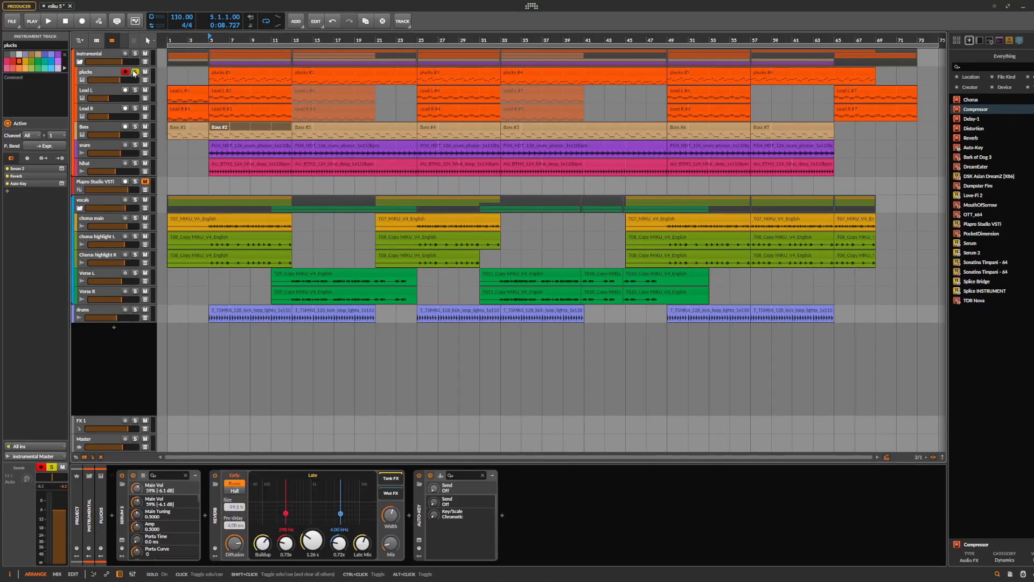
pyautogui.doubleClick(243, 76)
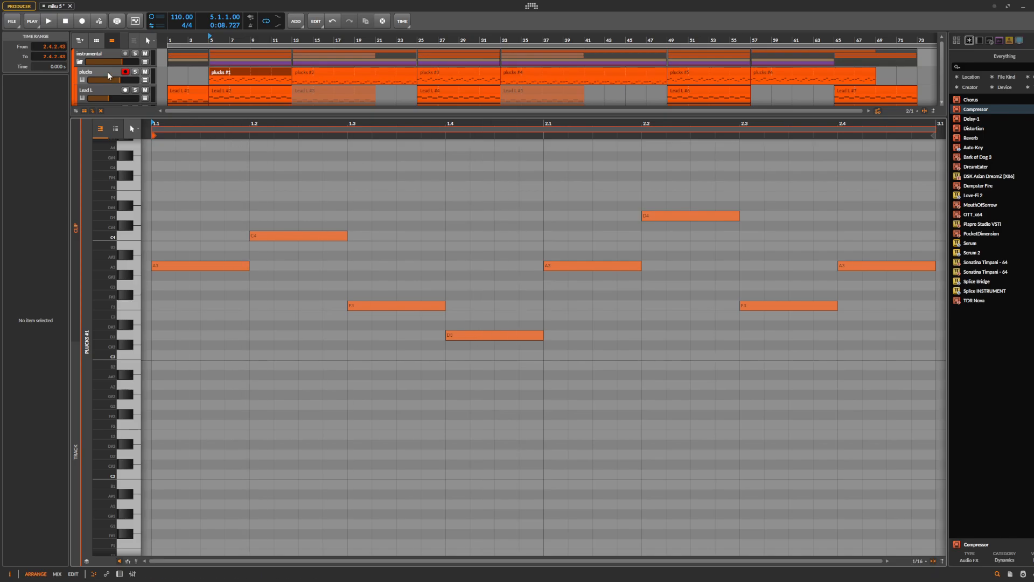
pyautogui.press('d')
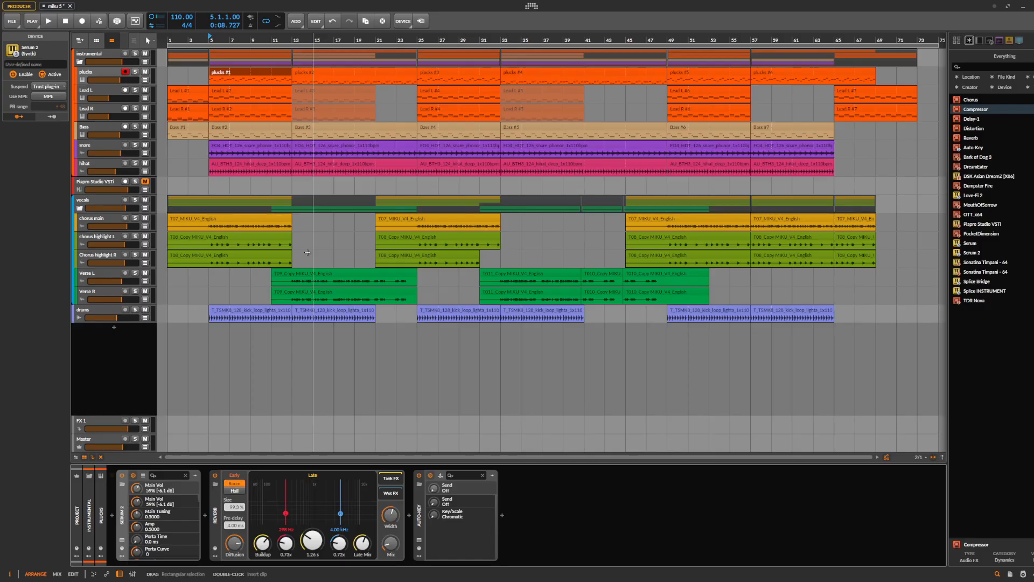
# - Play the snare, hihat and drums tracks together in solo from bar 5, and release their solos
pyautogui.click(135, 145)
pyautogui.click(135, 163)
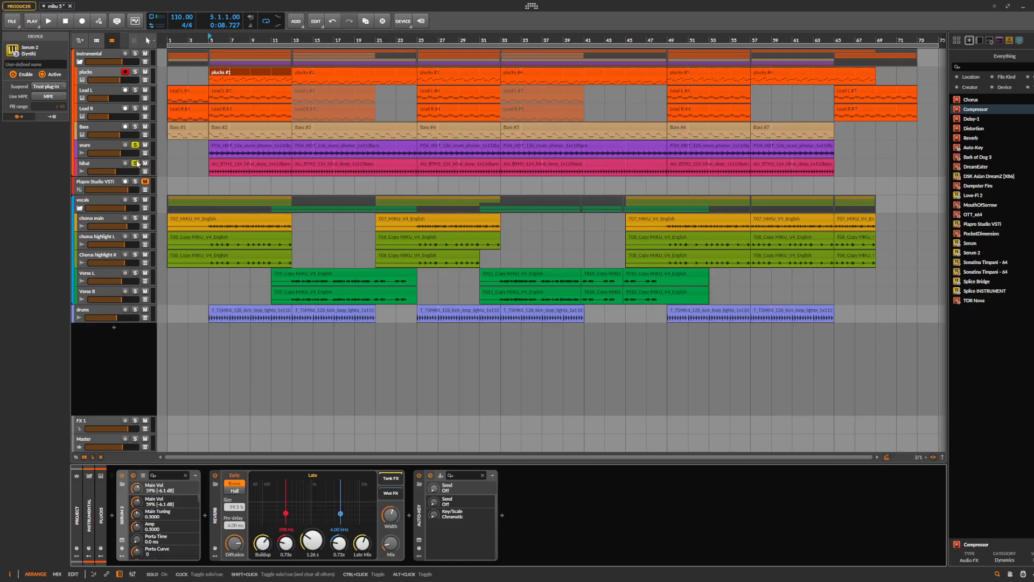
pyautogui.click(135, 310)
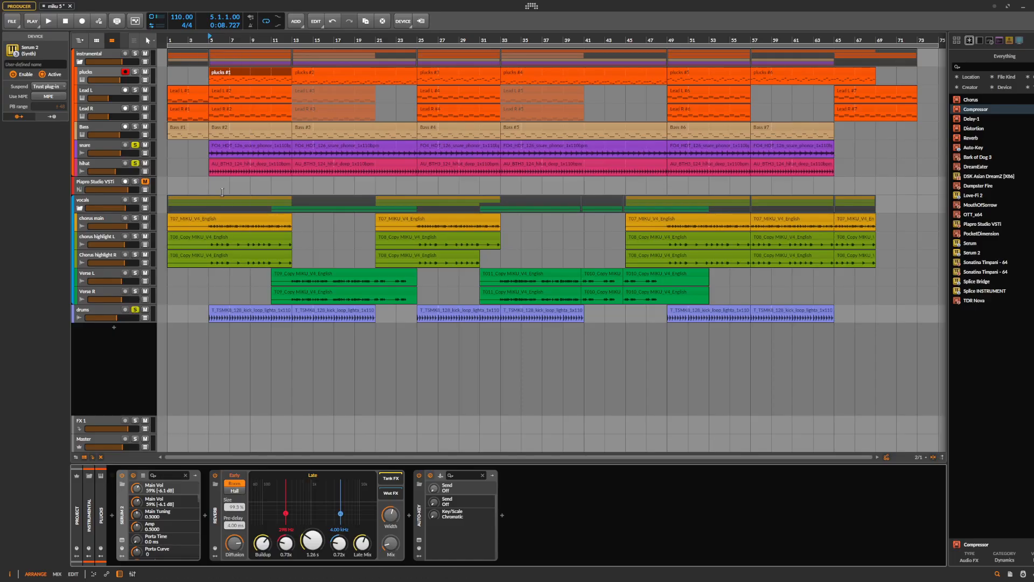
pyautogui.click(204, 178)
pyautogui.press('space')
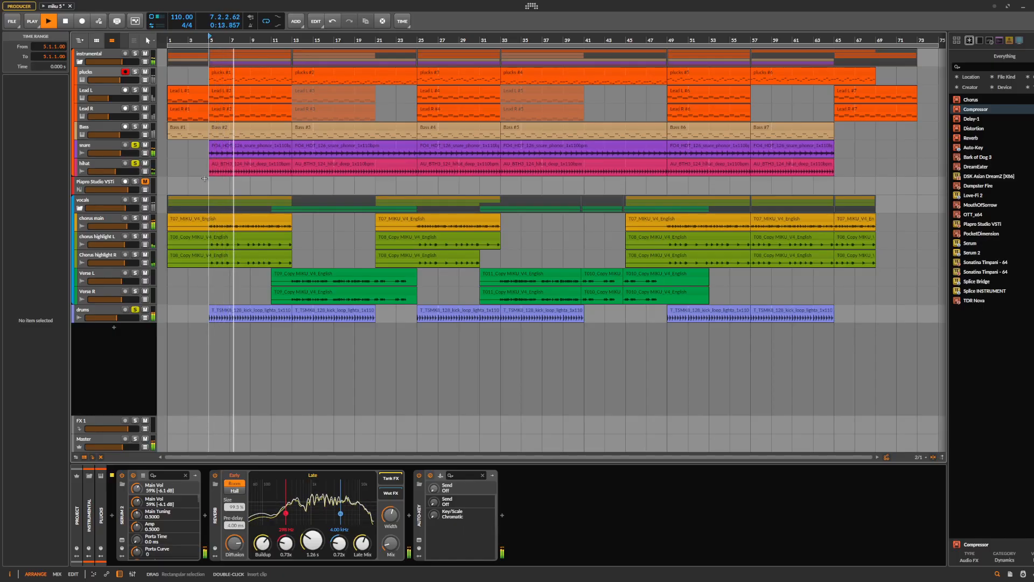
pyautogui.press('space')
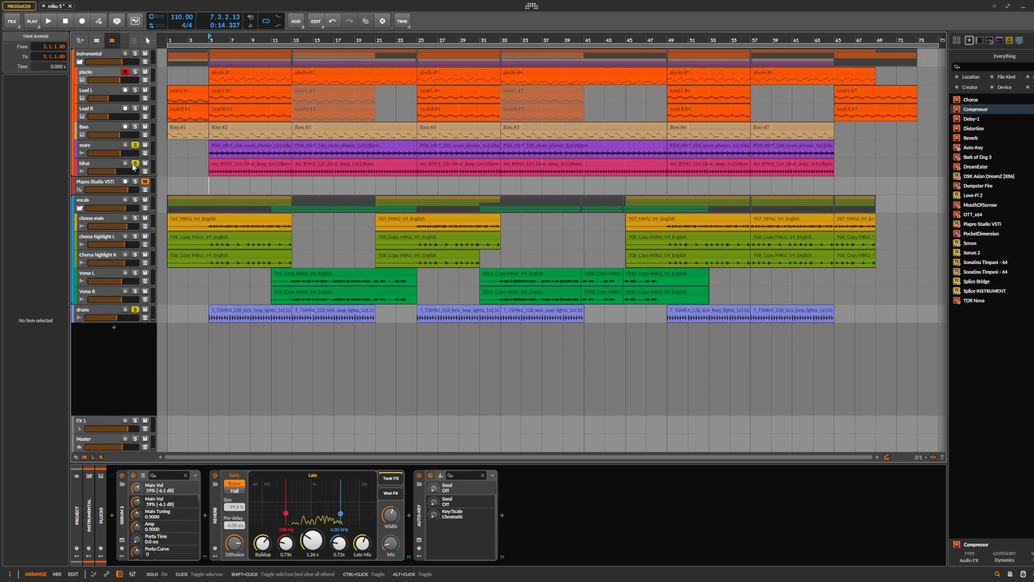
pyautogui.click(135, 163)
pyautogui.click(135, 145)
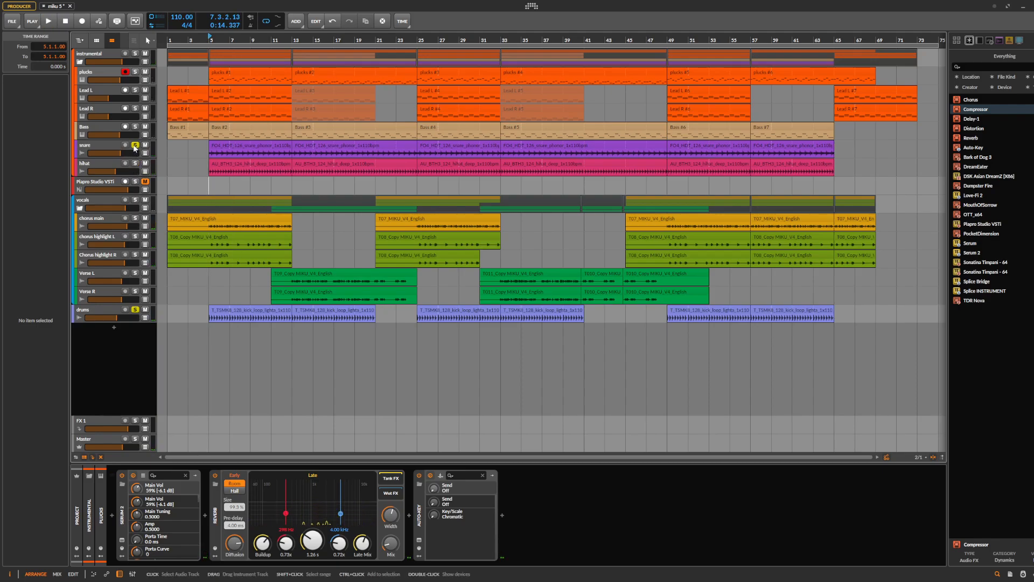
pyautogui.click(135, 309)
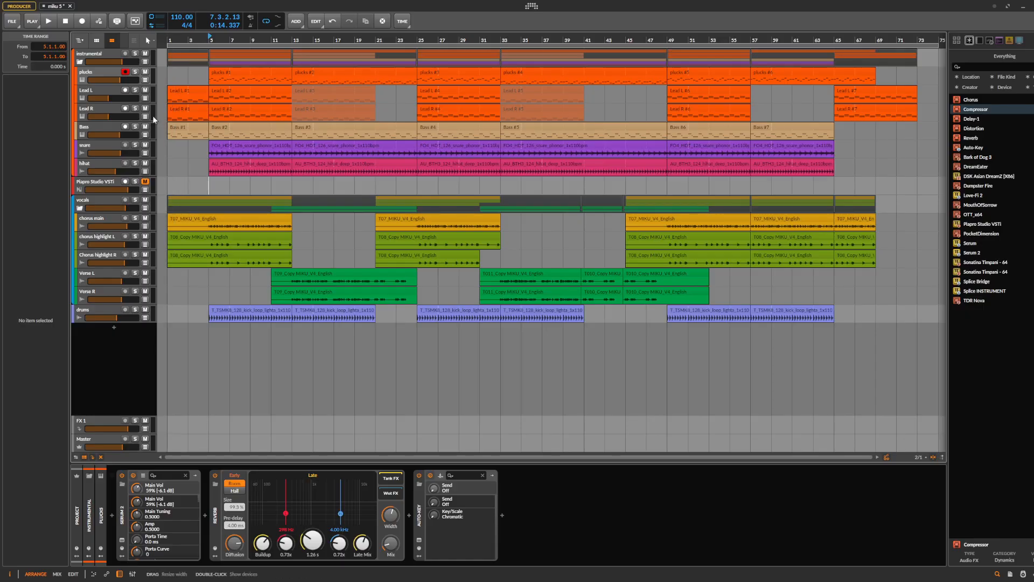
# - Mute the vocals group and play the instrumental from bar 5
pyautogui.click(145, 200)
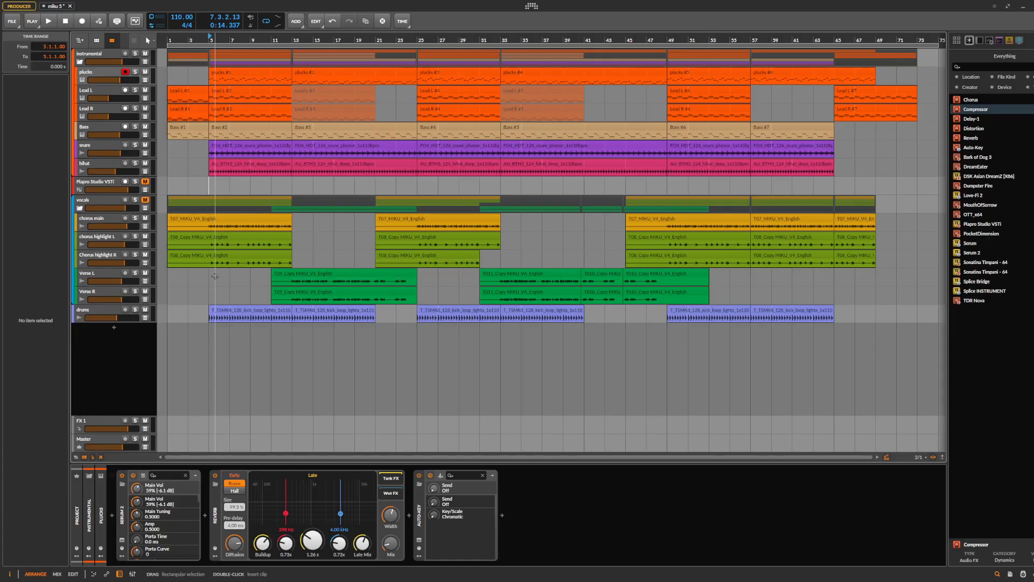
pyautogui.press('space')
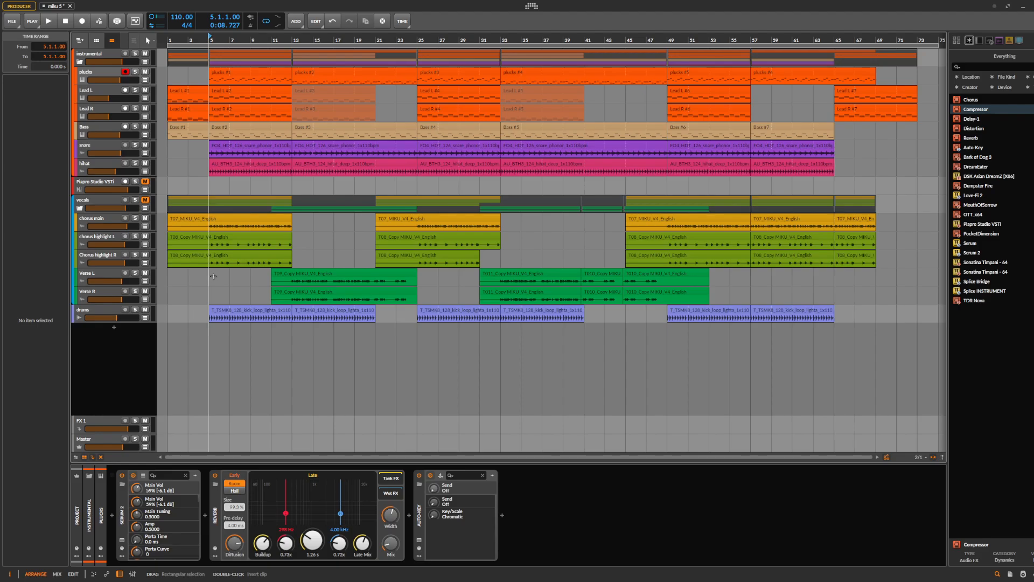
pyautogui.press('space')
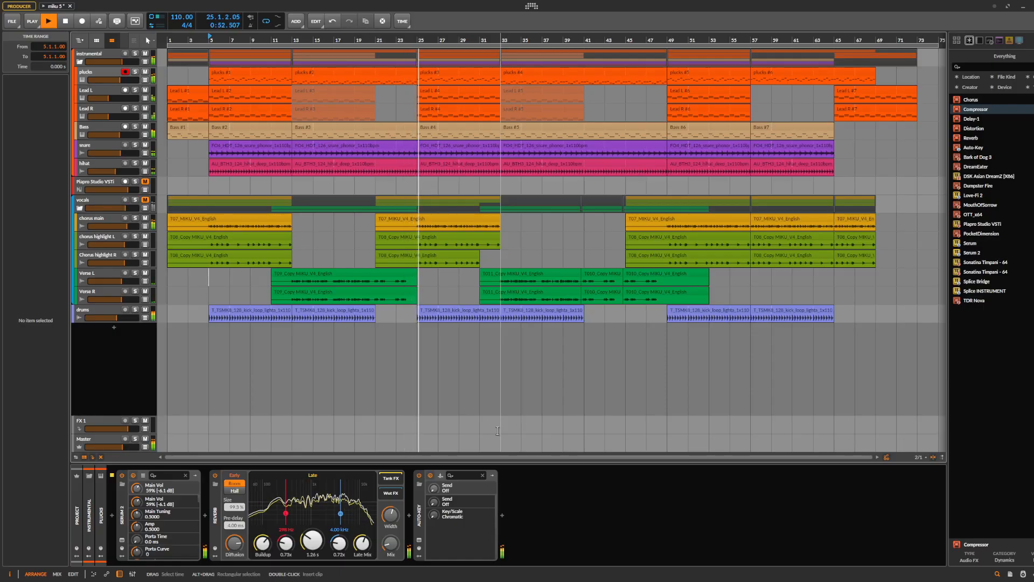
pyautogui.press('space')
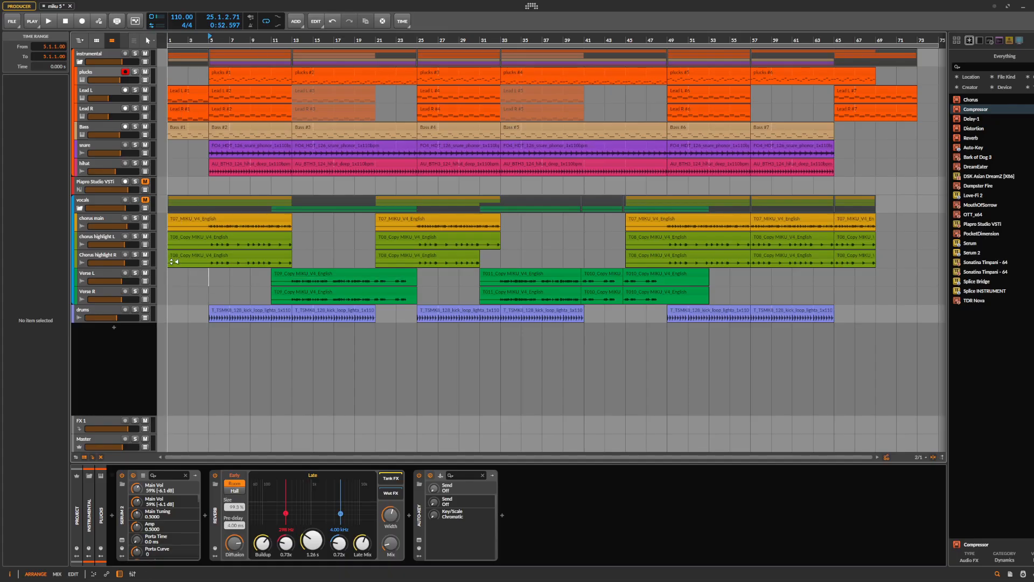
# - Solo chorus main, chorus highlight L and Chorus highlight R, and play them from bar 5 with the vocals group unmuted
pyautogui.click(206, 274)
pyautogui.click(135, 218)
pyautogui.click(136, 237)
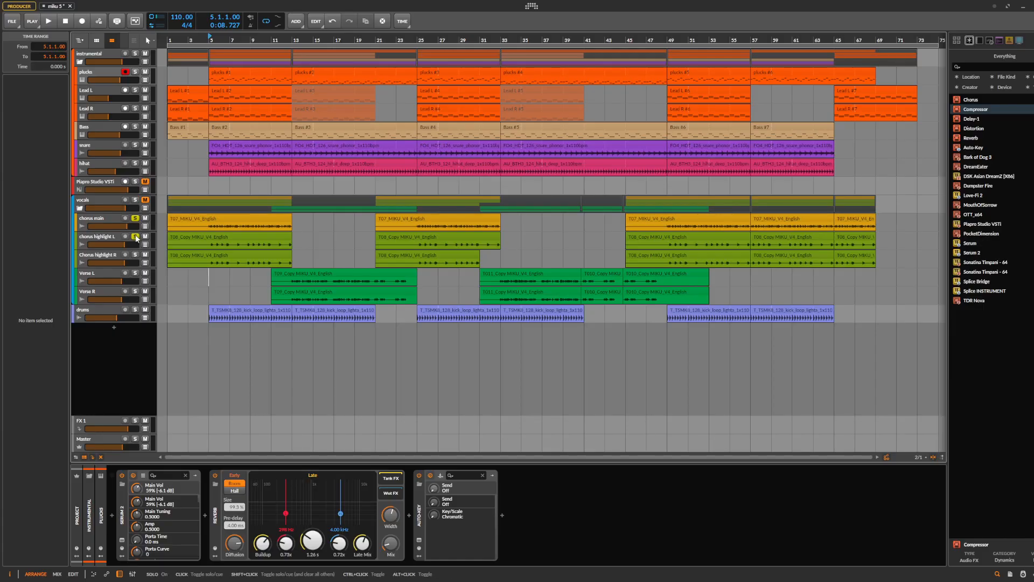
pyautogui.click(135, 254)
pyautogui.press('space')
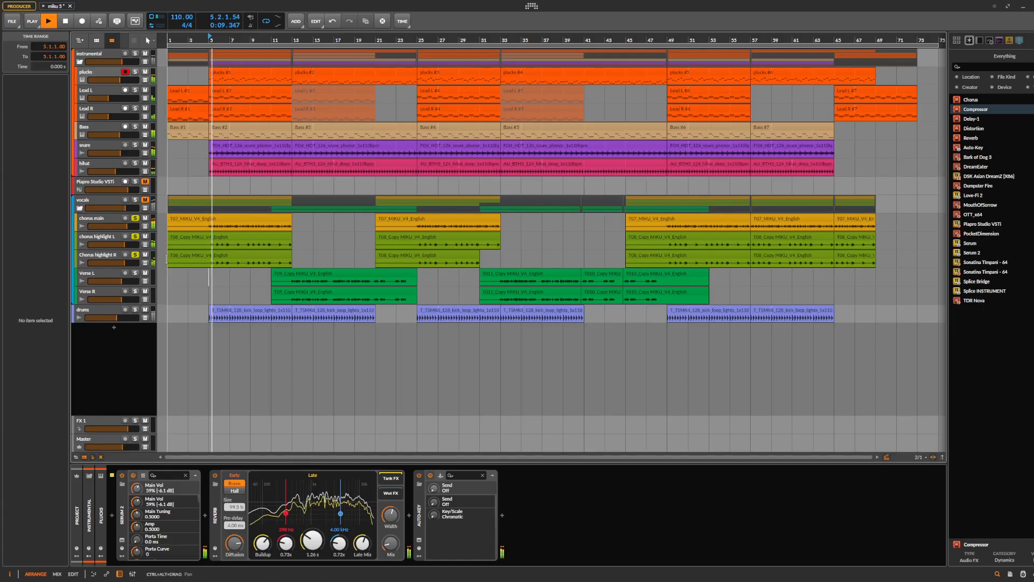
pyautogui.press('space')
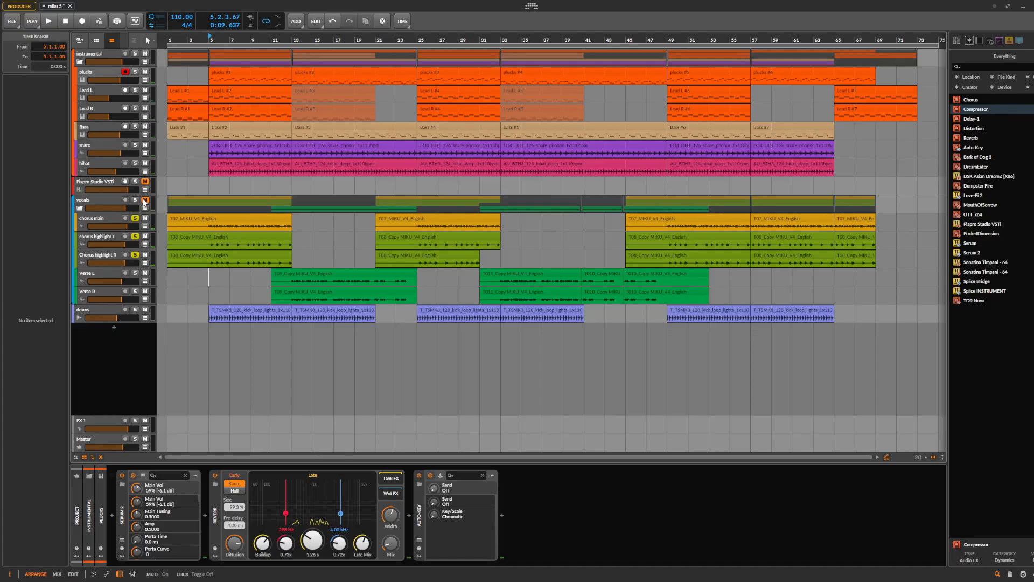
pyautogui.click(145, 201)
pyautogui.press('space')
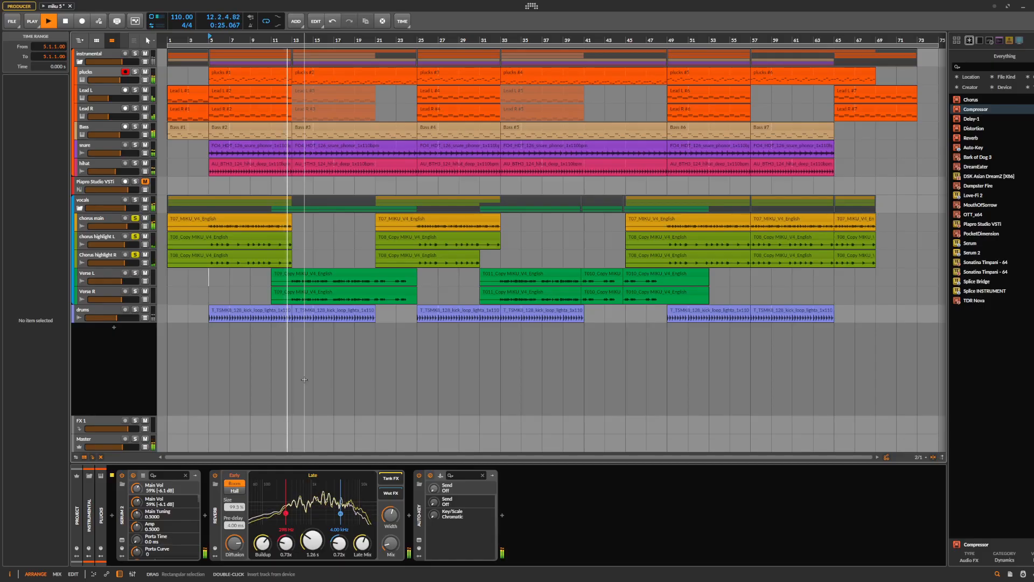
# - Stop the soloed chorus vocals and replay them briefly from bar 5
pyautogui.press('space')
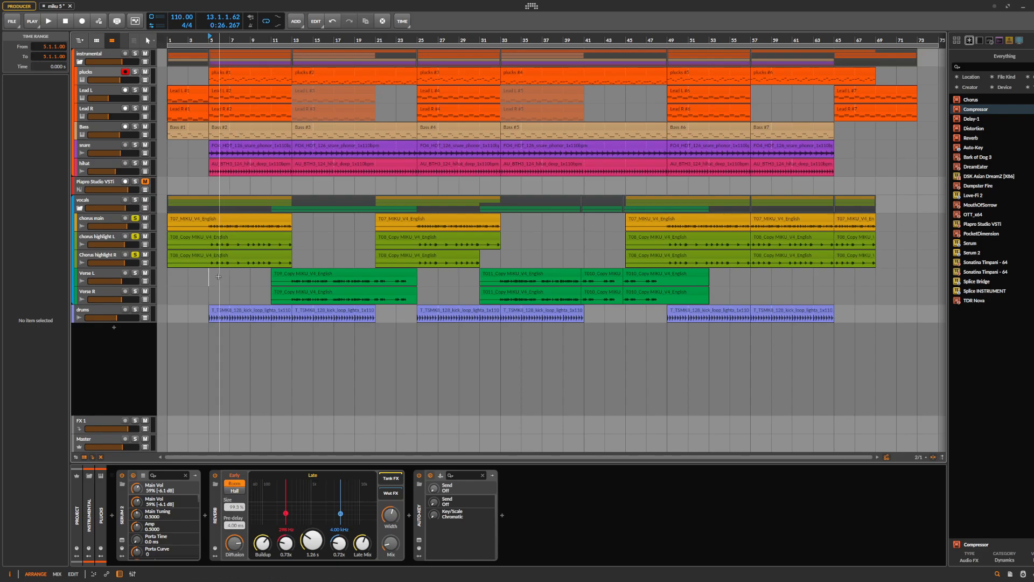
pyautogui.press('space')
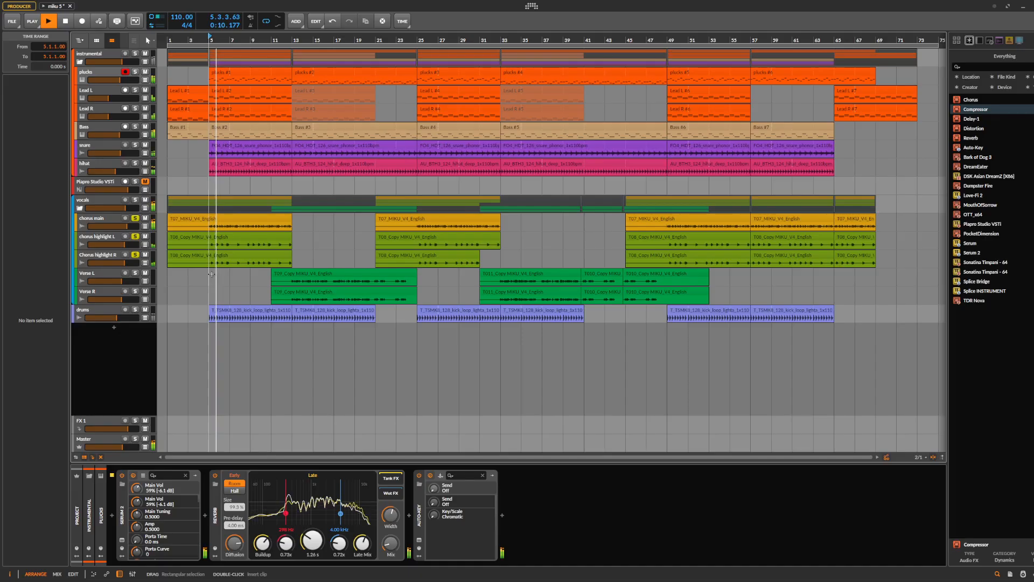
pyautogui.press('space')
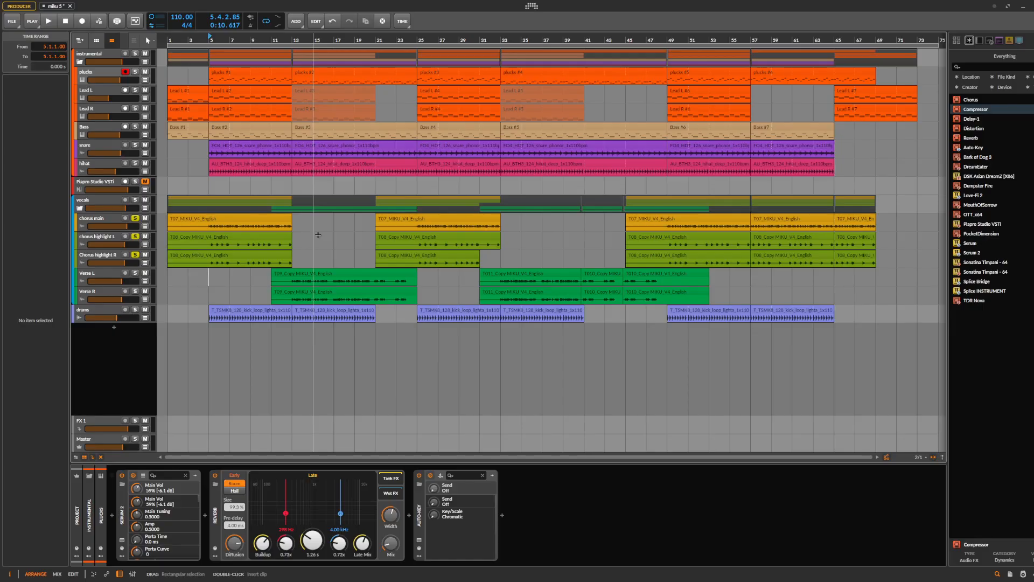
# - Show the devices of the chorus highlight L, Chorus highlight R and Lead L tracks in turn
pyautogui.click(102, 240)
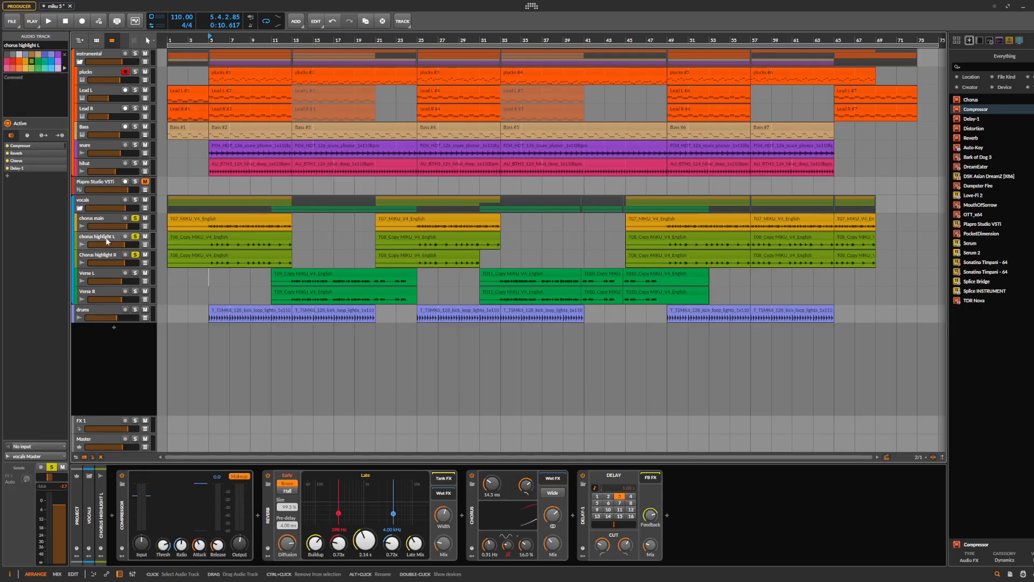
pyautogui.click(108, 256)
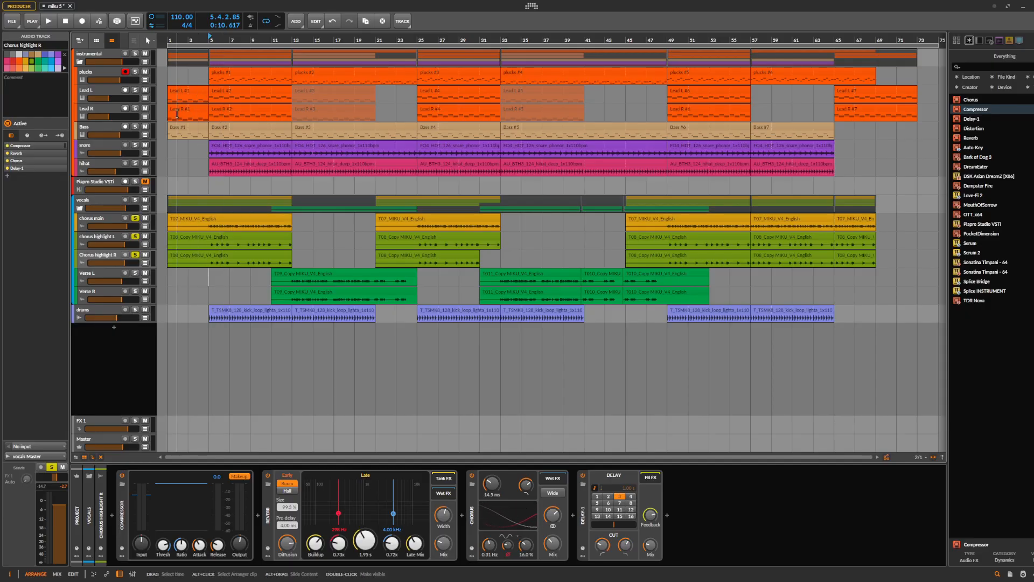
pyautogui.click(116, 97)
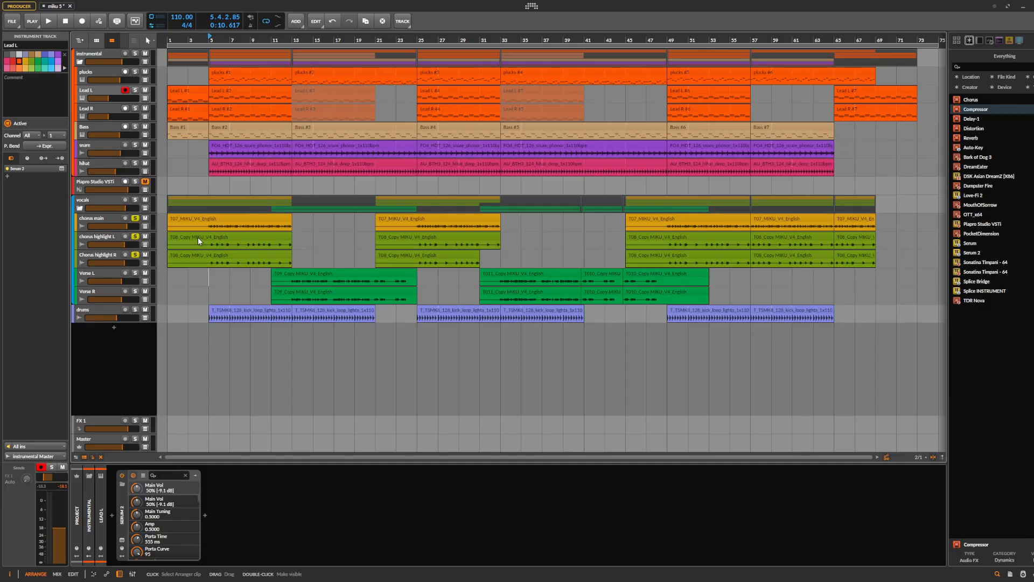
# - Set the playback start at bar 13 and release the solos of chorus main, chorus highlight L and Chorus highlight R
pyautogui.click(293, 353)
pyautogui.click(135, 255)
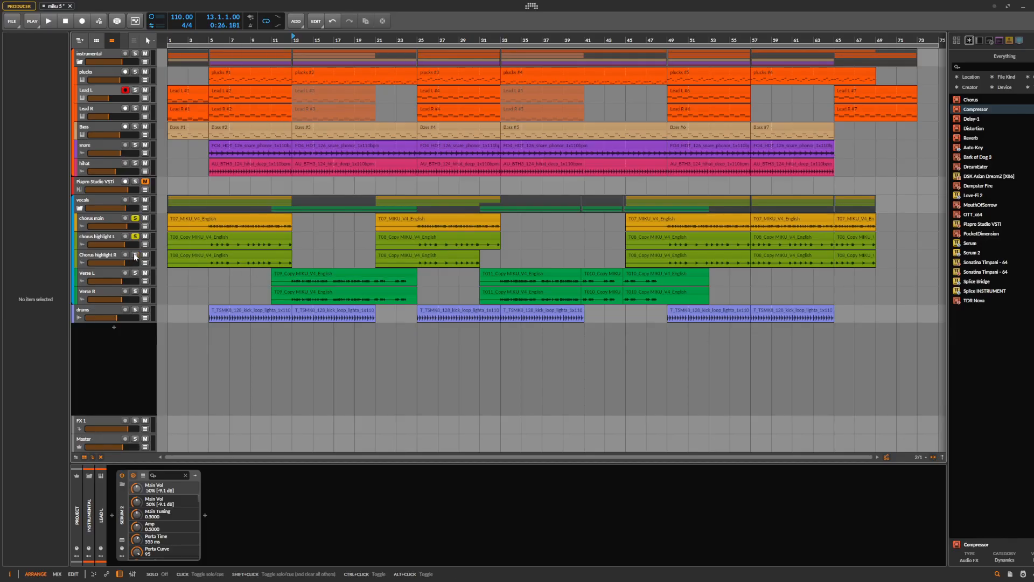
pyautogui.click(135, 235)
pyautogui.click(135, 218)
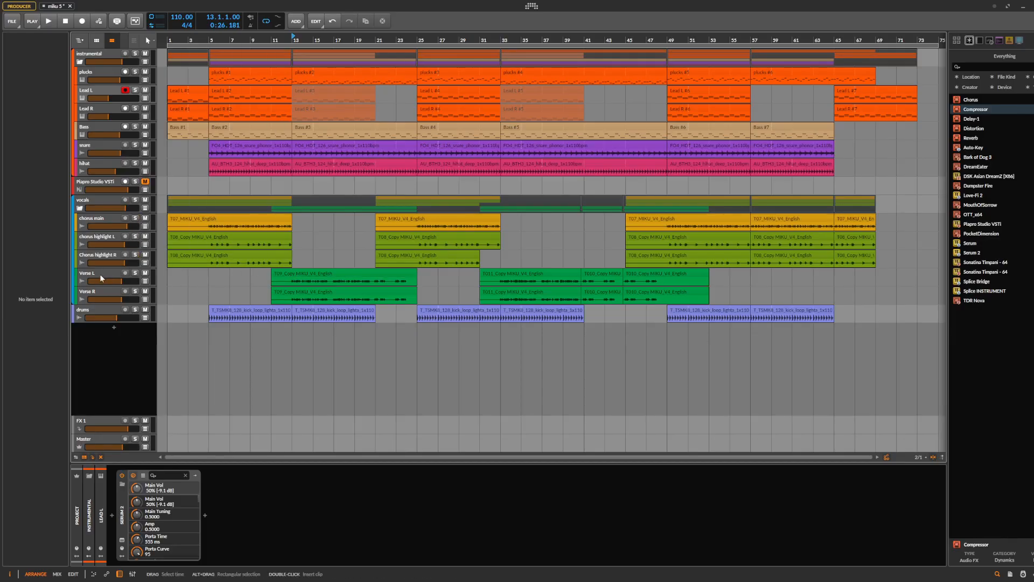
# - Show the vocals group and the devices of the Verse R track
pyautogui.click(101, 201)
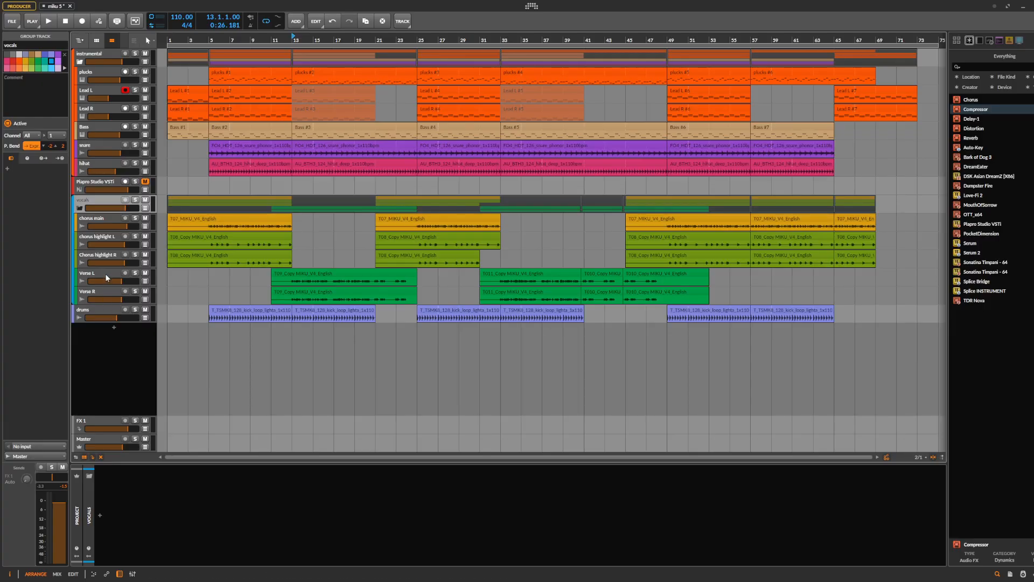
pyautogui.click(105, 292)
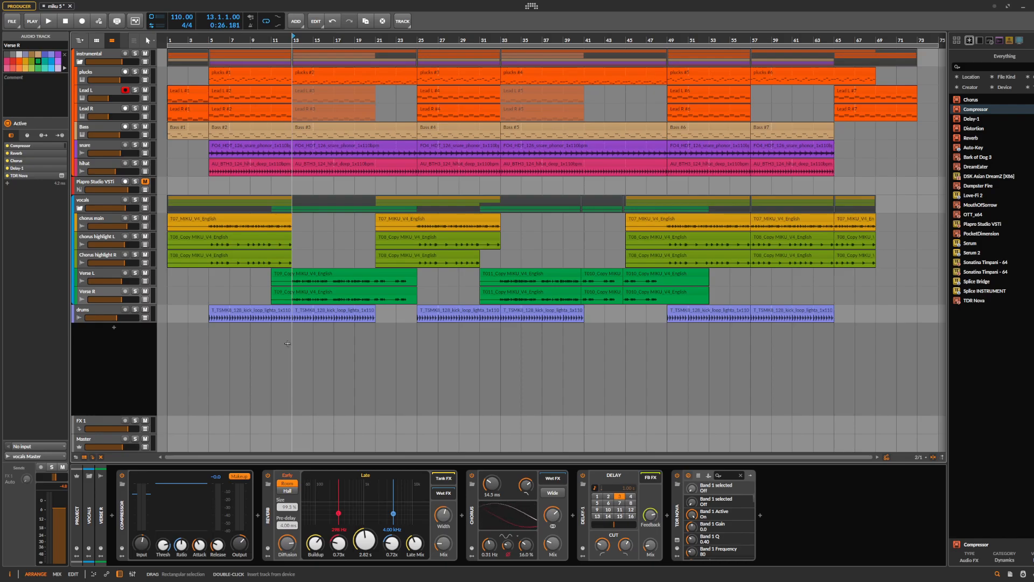
# - Play Verse L and Verse R together in solo from bar 13, and release their solos
pyautogui.click(136, 273)
pyautogui.click(136, 291)
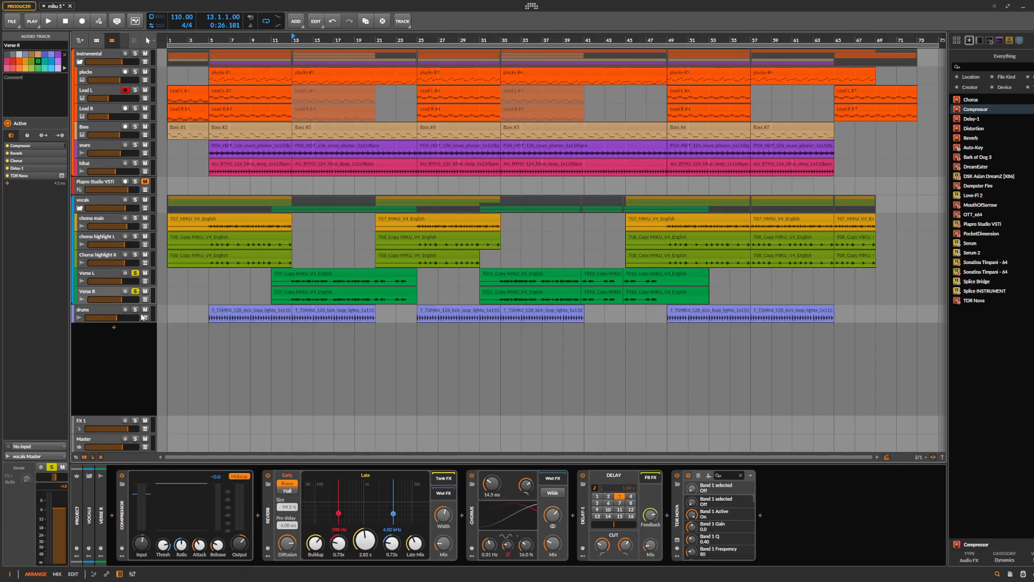
pyautogui.click(288, 349)
pyautogui.press('space')
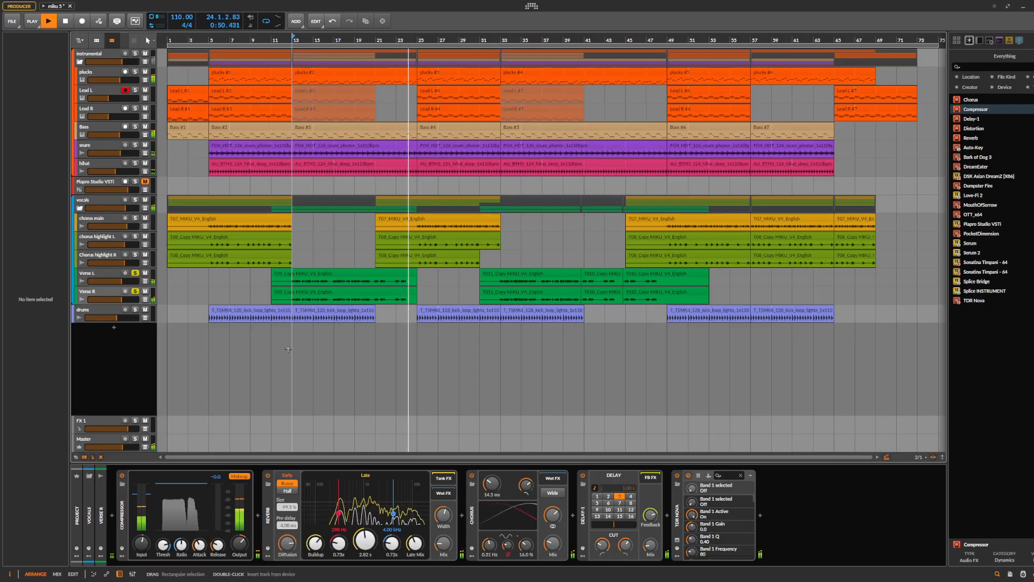
pyautogui.press('space')
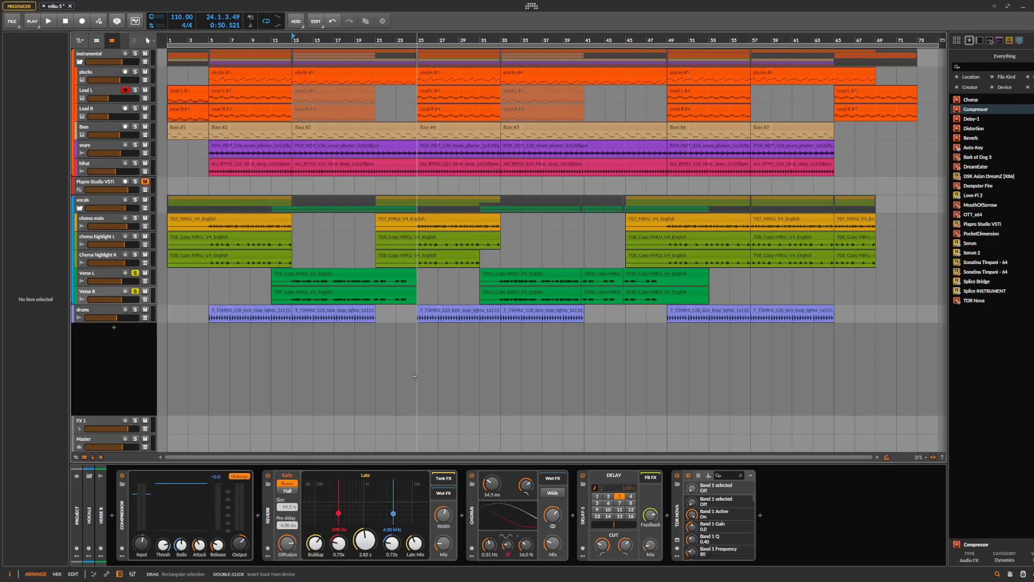
pyautogui.click(136, 273)
pyautogui.click(136, 292)
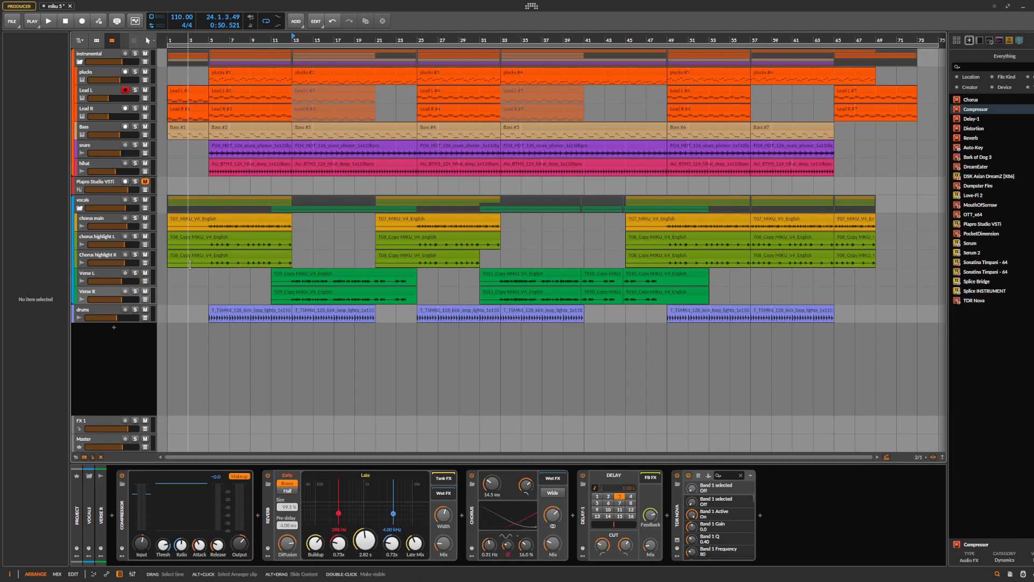
# - Open the Piapro Studio VSTi plugin window and examine the notes of the second Copy MIKU_V4_English track
pyautogui.click(106, 184)
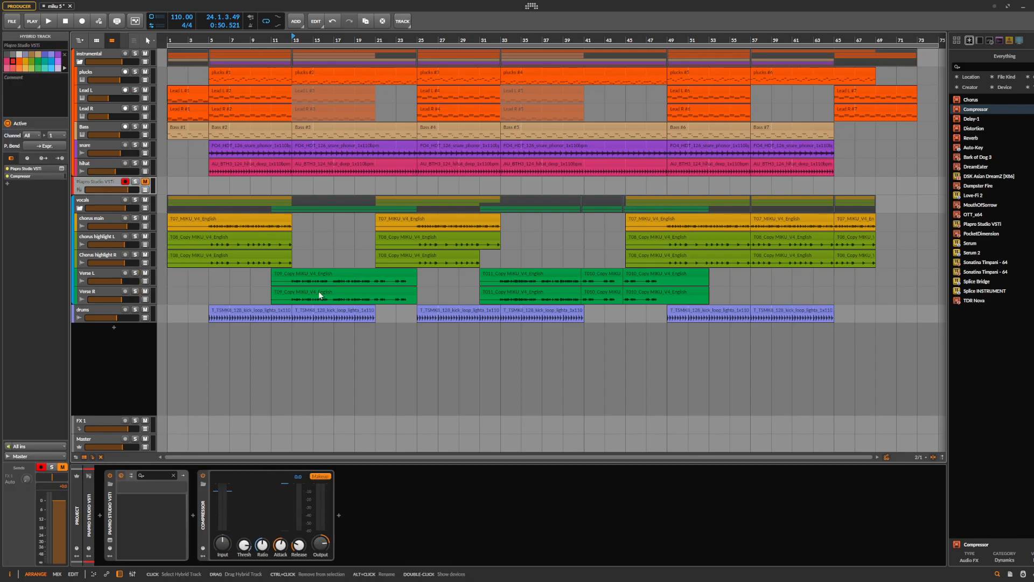
pyautogui.click(110, 539)
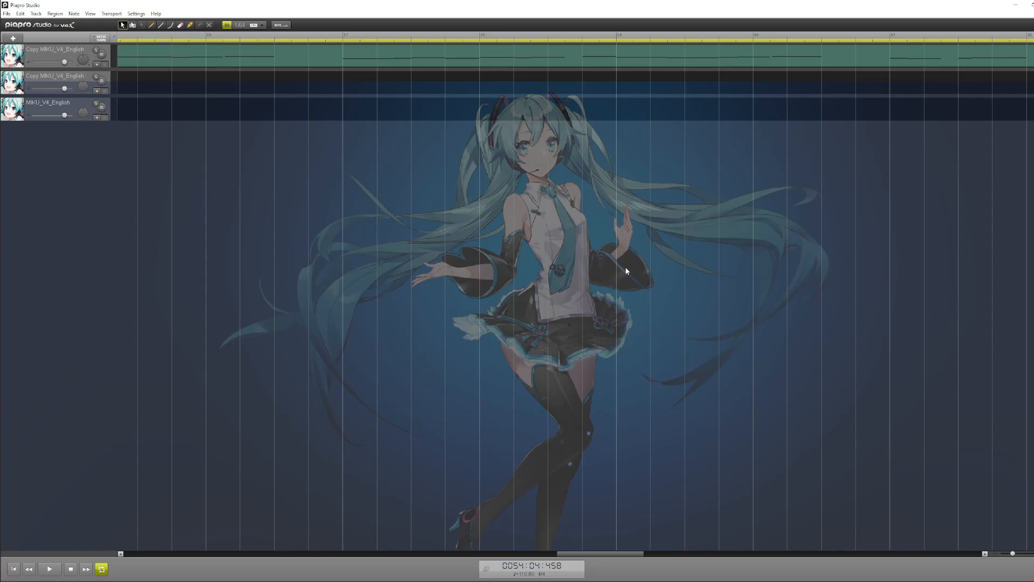
pyautogui.doubleClick(41, 82)
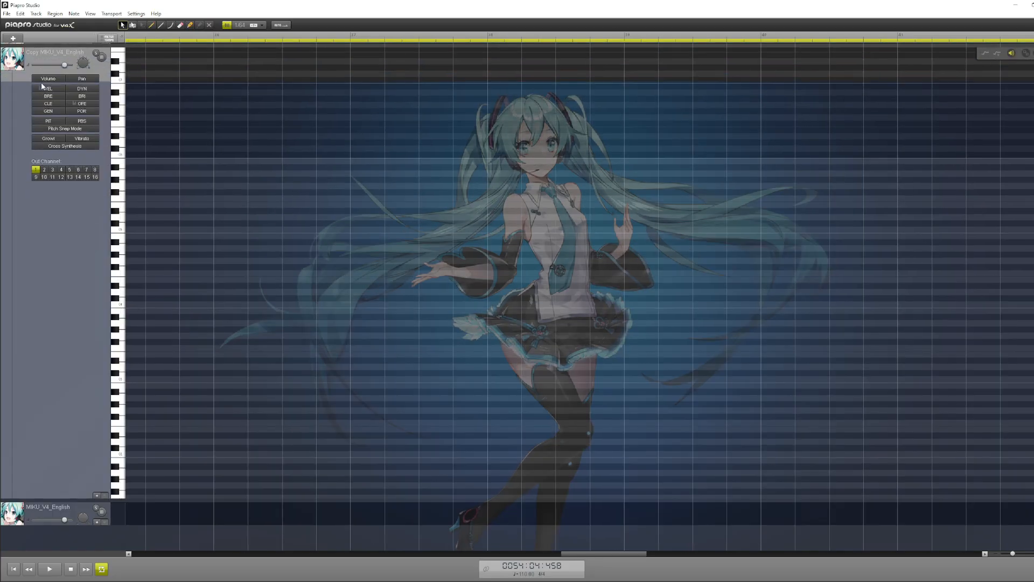
pyautogui.moveTo(629, 555); pyautogui.dragTo(273, 549)
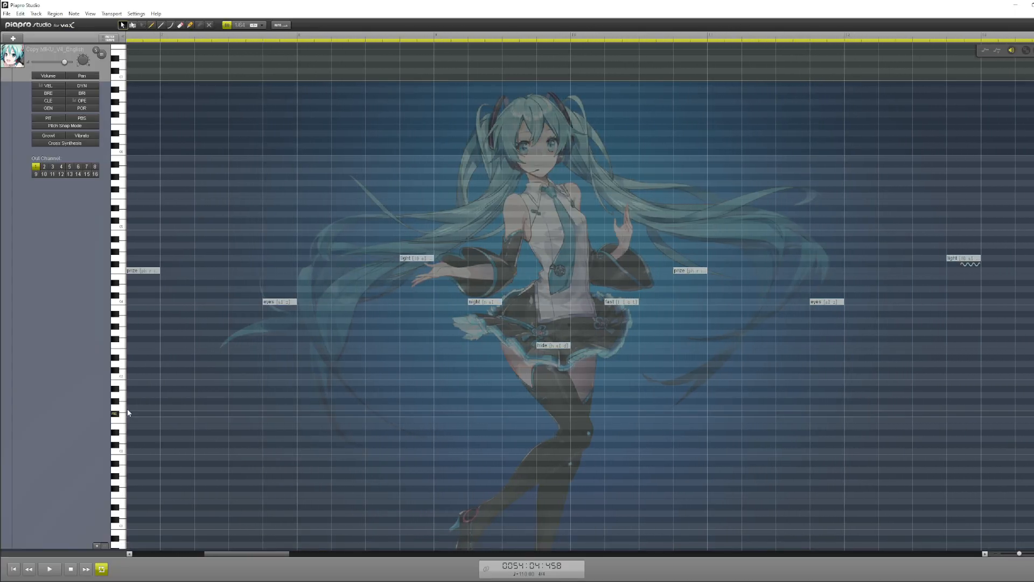
# - Return to Piapro Studio's track overview and examine the notes and lyrics of the MIKU_V4_English track from bar 5
pyautogui.doubleClick(49, 62)
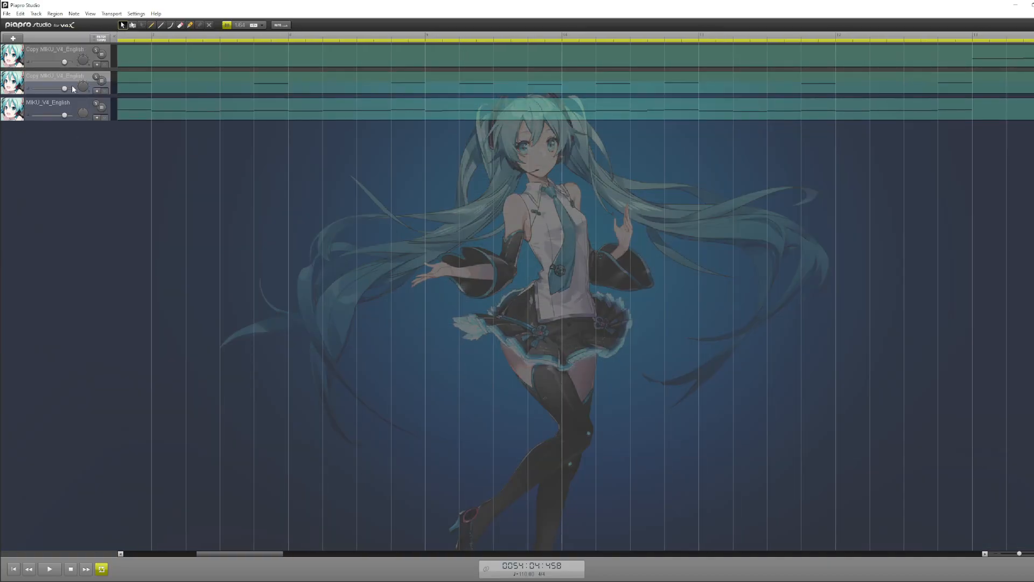
pyautogui.doubleClick(63, 109)
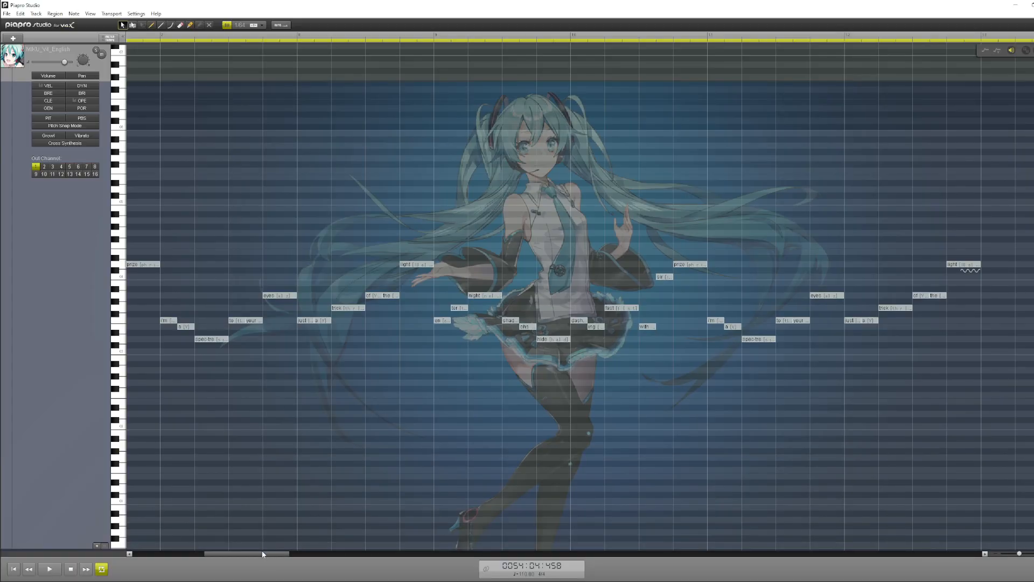
pyautogui.moveTo(263, 553); pyautogui.dragTo(227, 557)
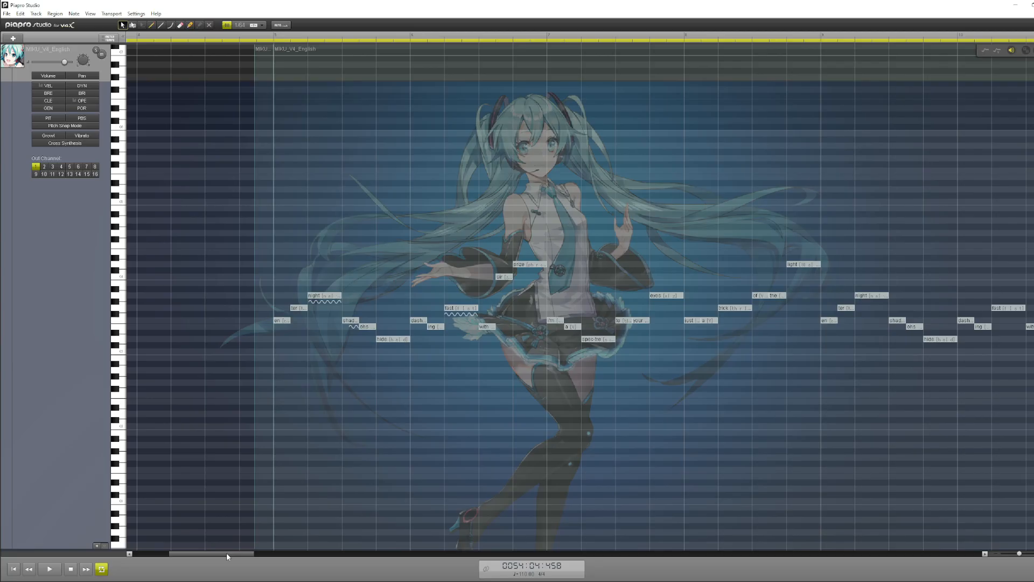
pyautogui.moveTo(226, 553); pyautogui.dragTo(238, 497)
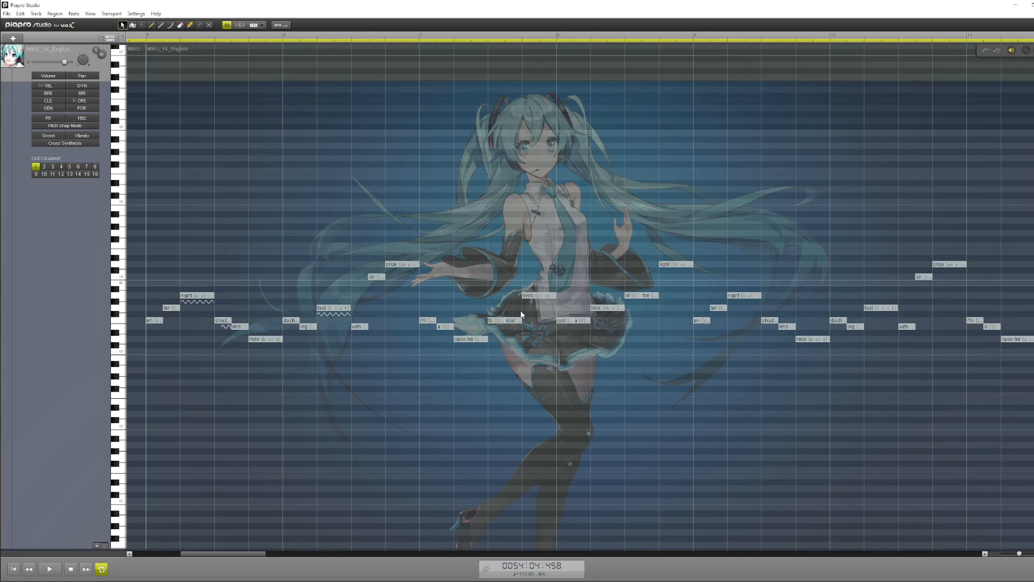
# - Solo and unmute the Piapro Studio VSTi track, play the MIKU_V4_English melody in Piapro Studio, and look over its remaining notes
pyautogui.click(294, 578)
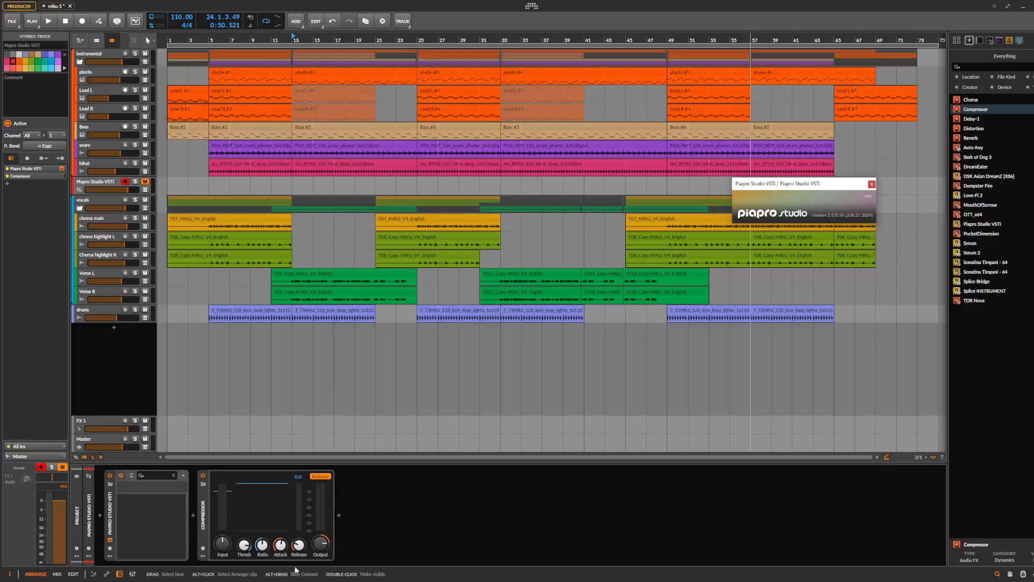
pyautogui.click(138, 182)
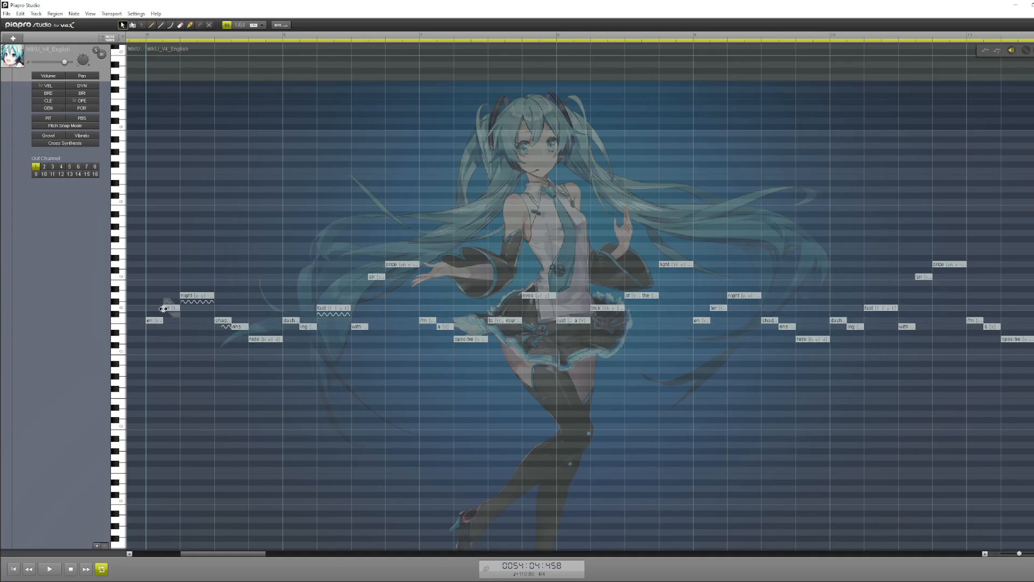
pyautogui.press('space')
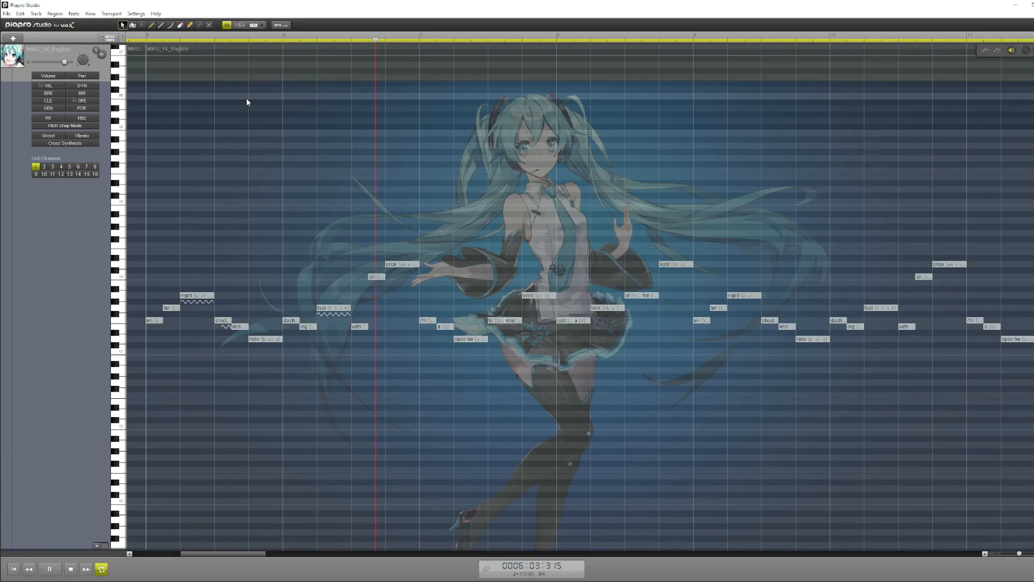
pyautogui.press('space')
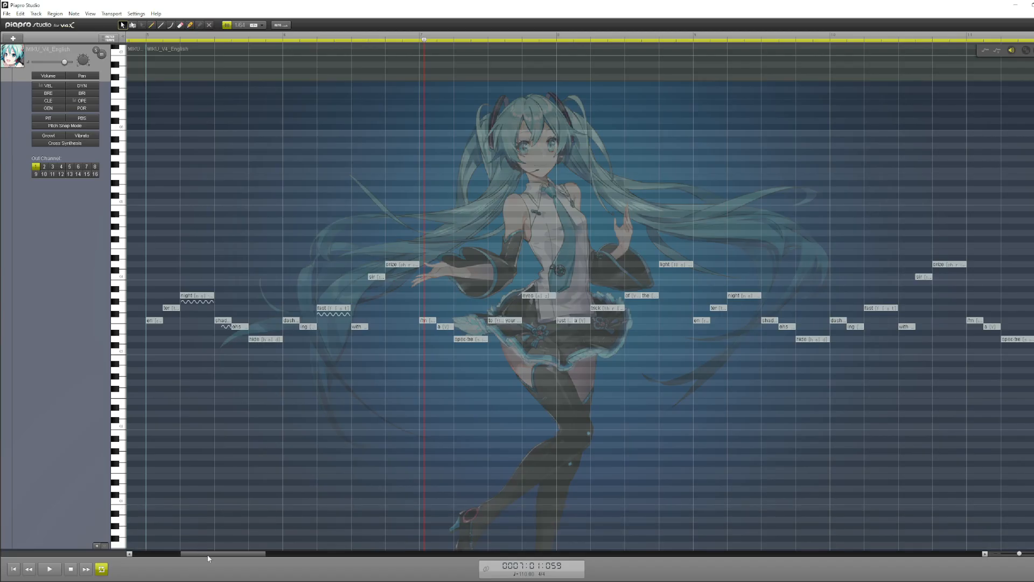
pyautogui.moveTo(209, 558); pyautogui.dragTo(239, 558)
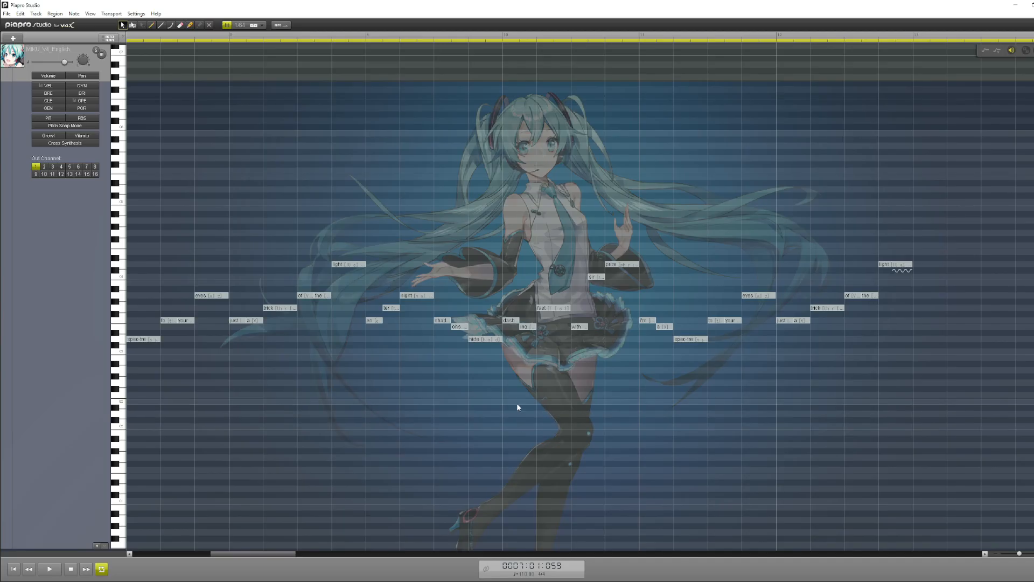
pyautogui.moveTo(277, 556); pyautogui.dragTo(247, 566)
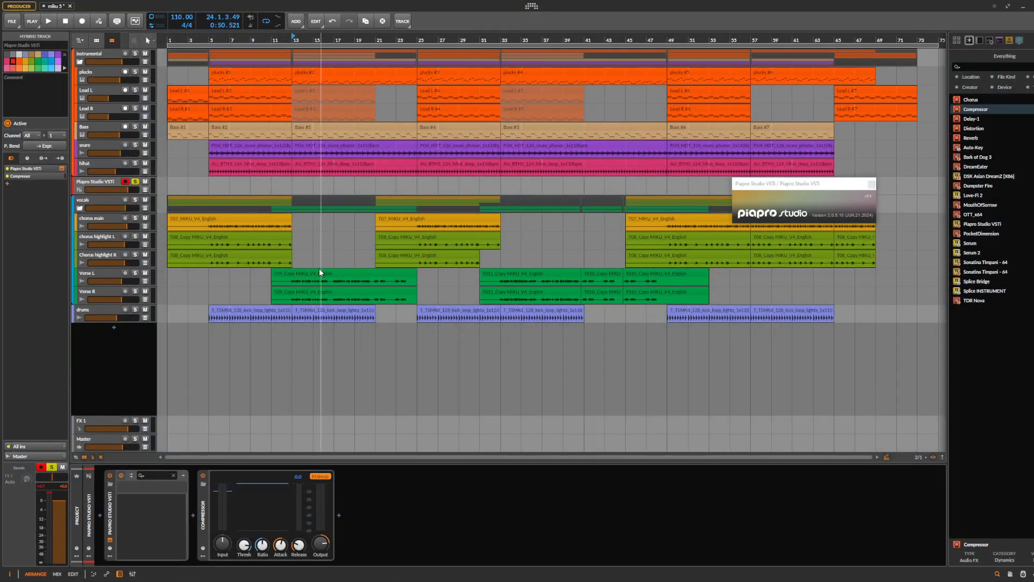
# - Play the whole song from bar 5 with the Piapro Studio VSTi solo released, and mute that track before stopping playback
pyautogui.click(212, 342)
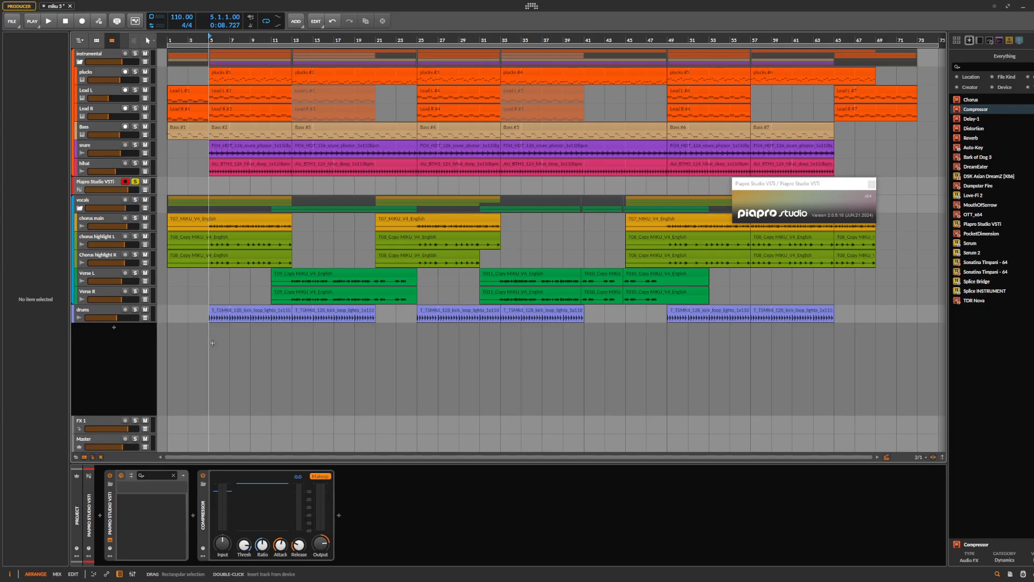
pyautogui.press('space')
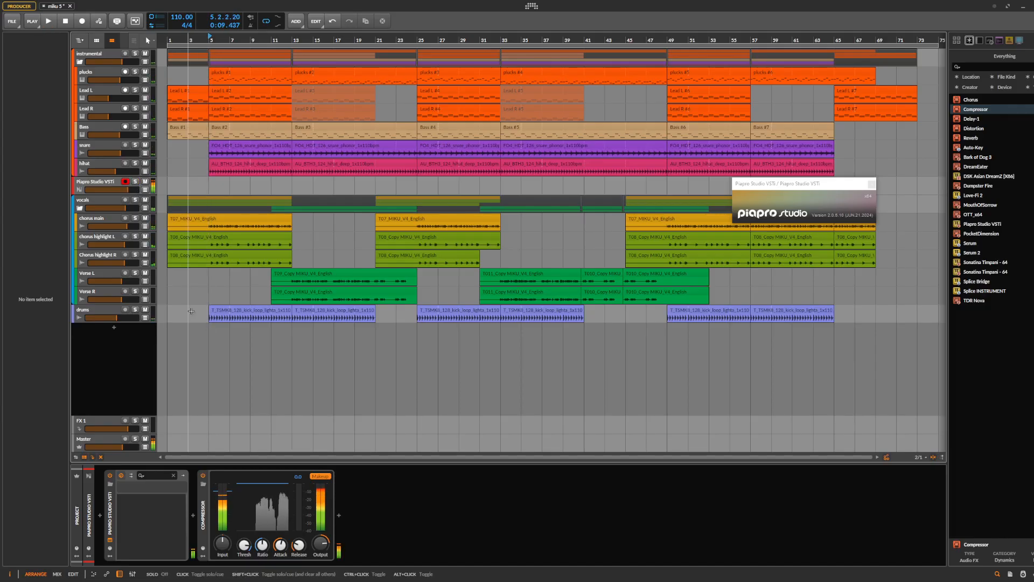
pyautogui.press('space')
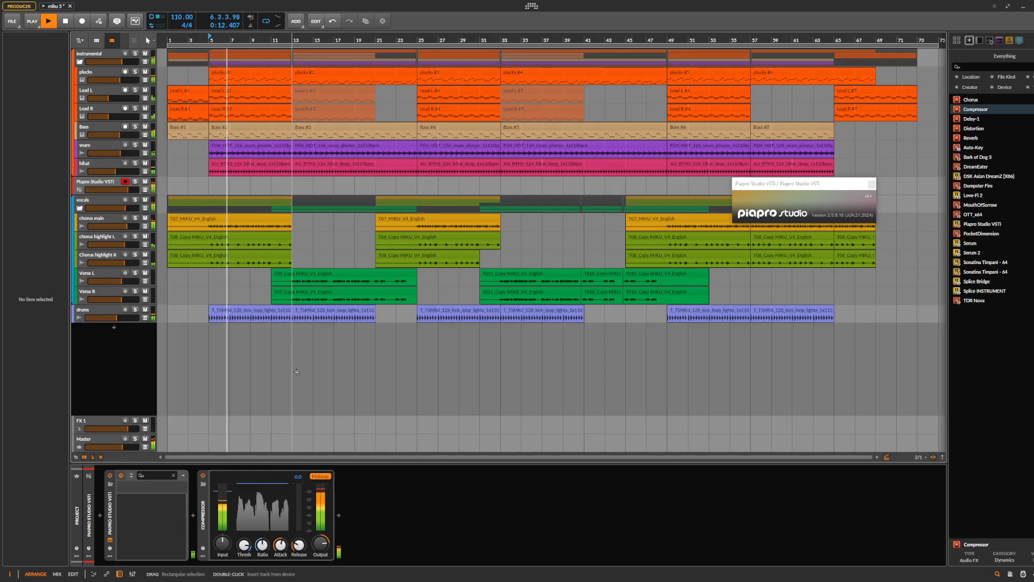
pyautogui.click(145, 181)
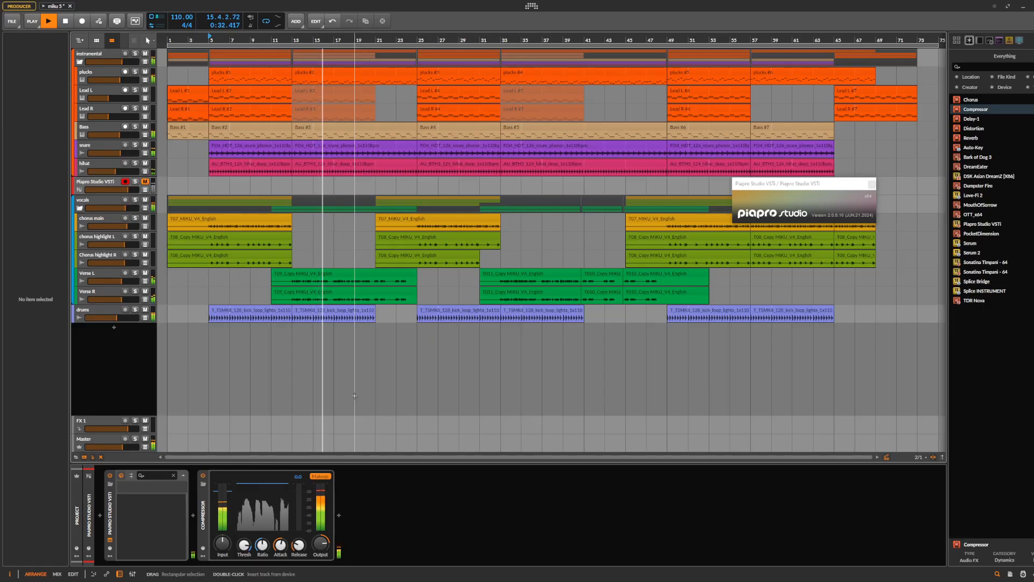
pyautogui.click(65, 21)
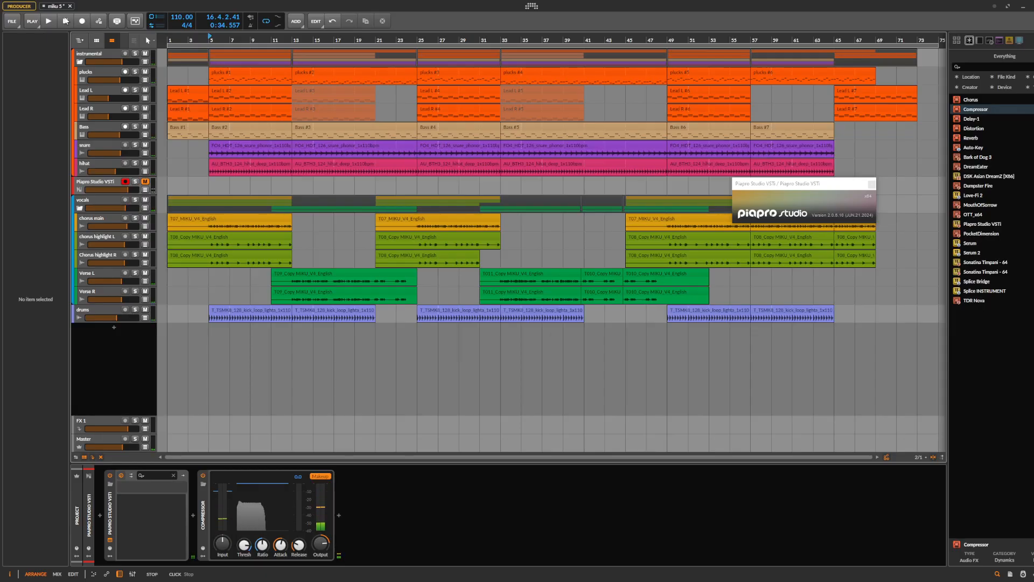